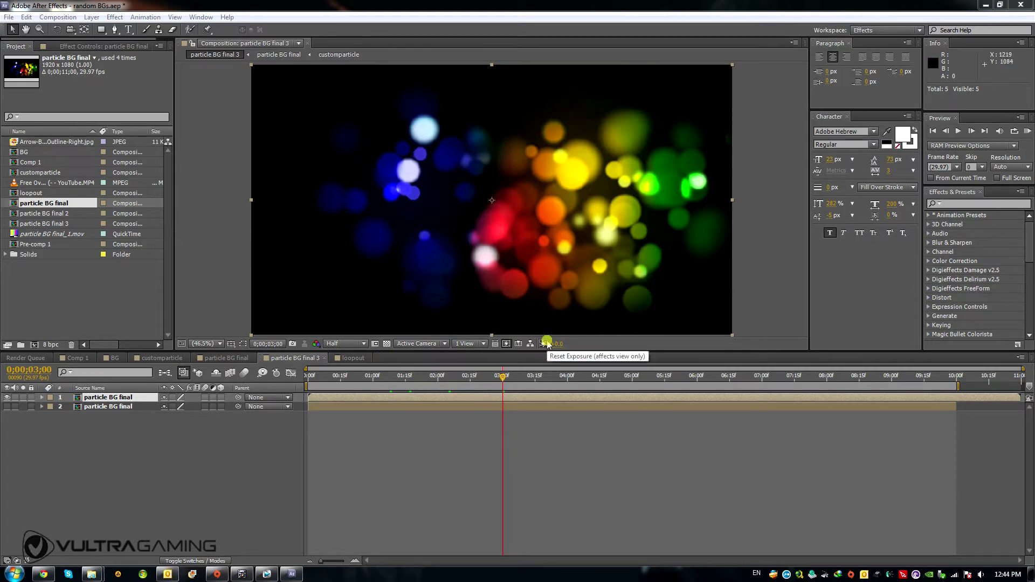
# Switch the Timeline to the 'particle BG final' composition to show its camera, solid and Particular layers.
pyautogui.click(227, 358)
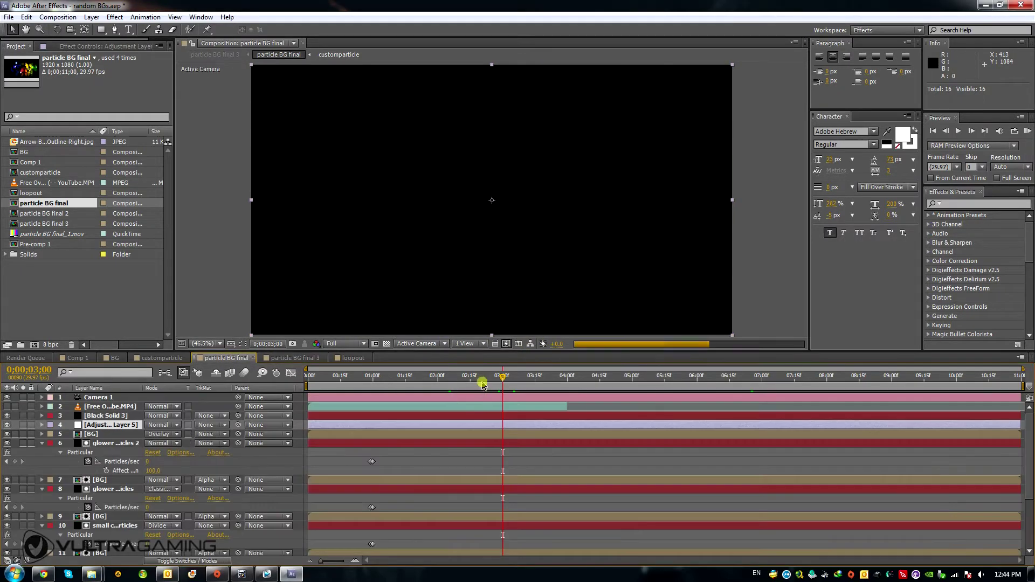
# Scrub to about 4 seconds, select the BG and glower particles 2 layers, then scrub 'particle BG final 3'.
pyautogui.moveTo(475, 384); pyautogui.dragTo(584, 388)
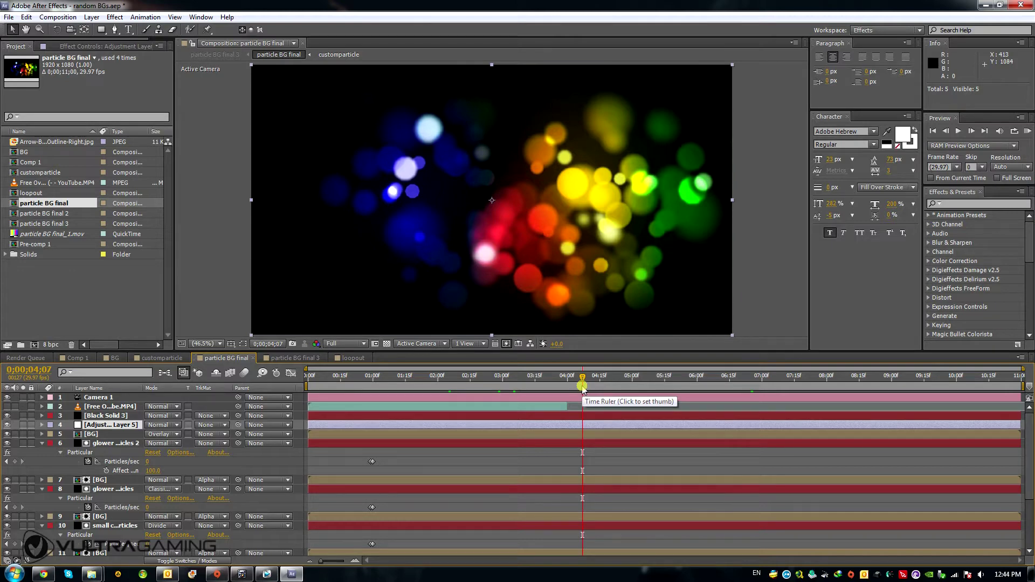
pyautogui.click(127, 434)
pyautogui.click(123, 443)
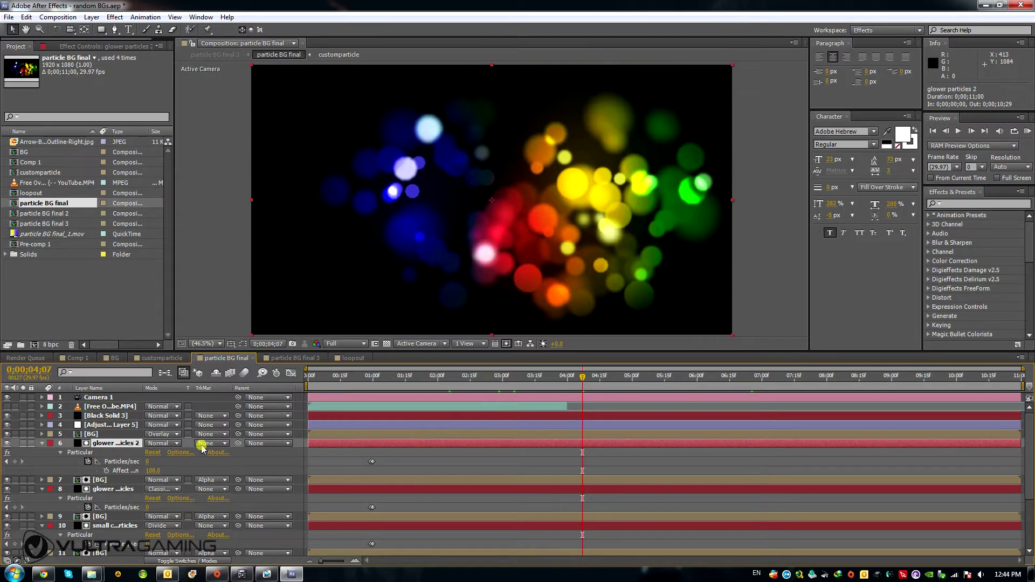
pyautogui.click(297, 357)
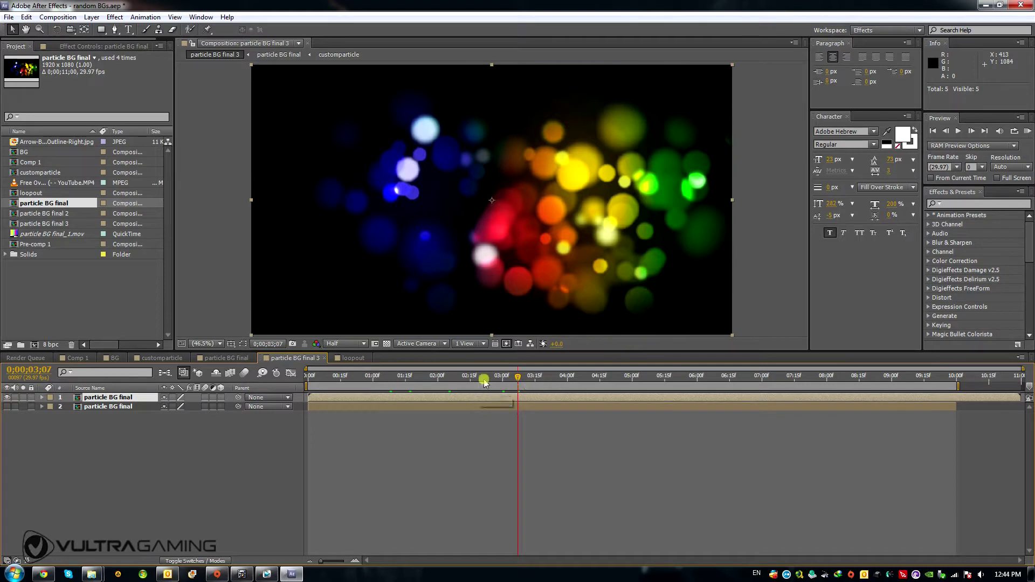
pyautogui.moveTo(481, 377); pyautogui.dragTo(654, 375)
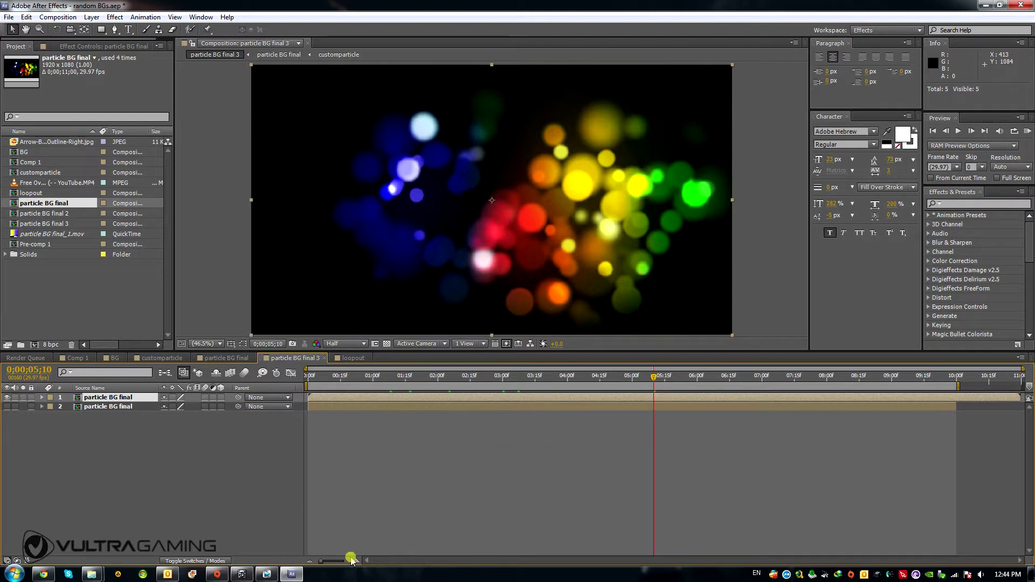
# In Vegas Pro, paste a copy of the three track-1 particle clips and butt it against the originals.
pyautogui.click(221, 572)
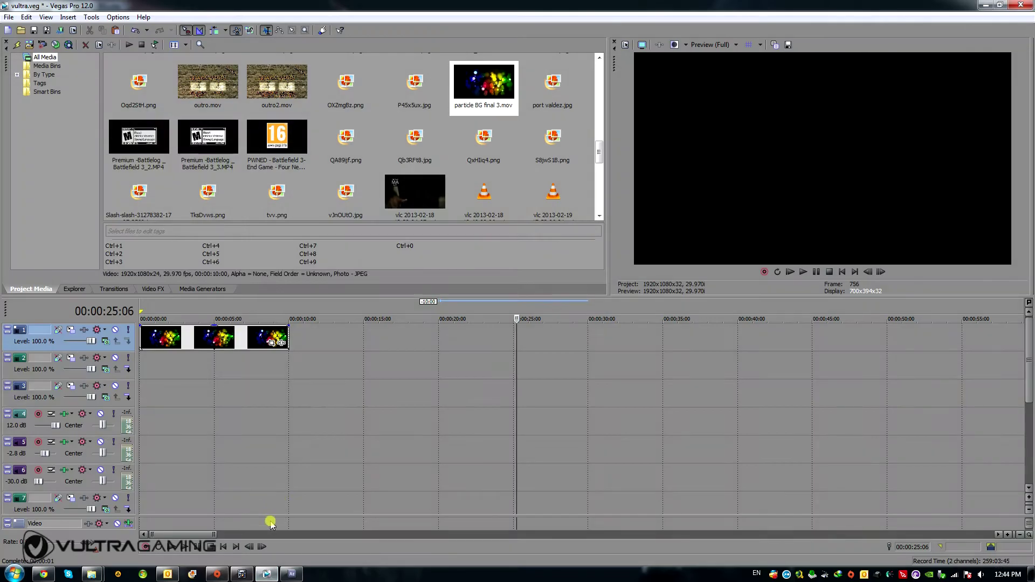
pyautogui.click(226, 337)
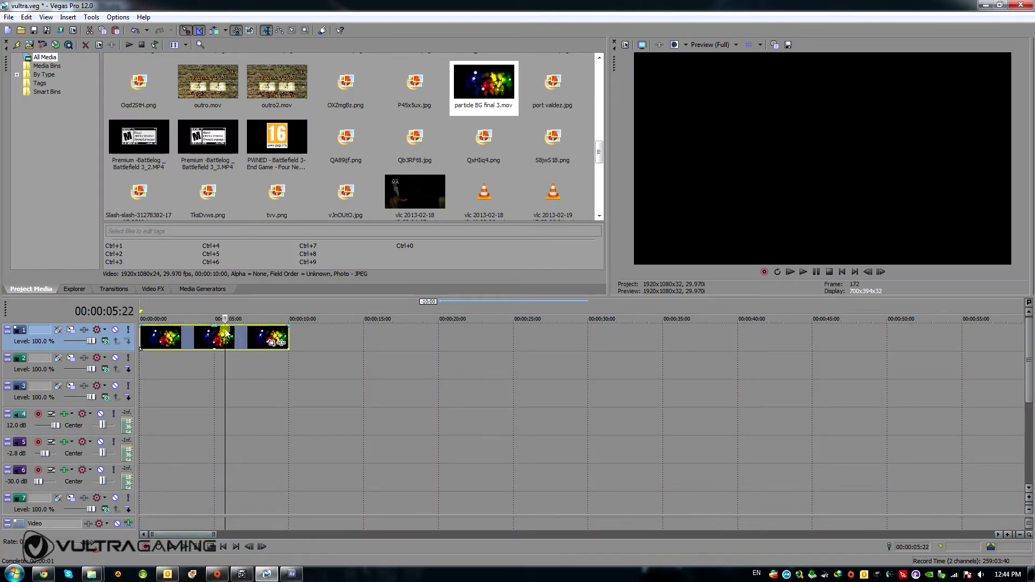
pyautogui.click(404, 343)
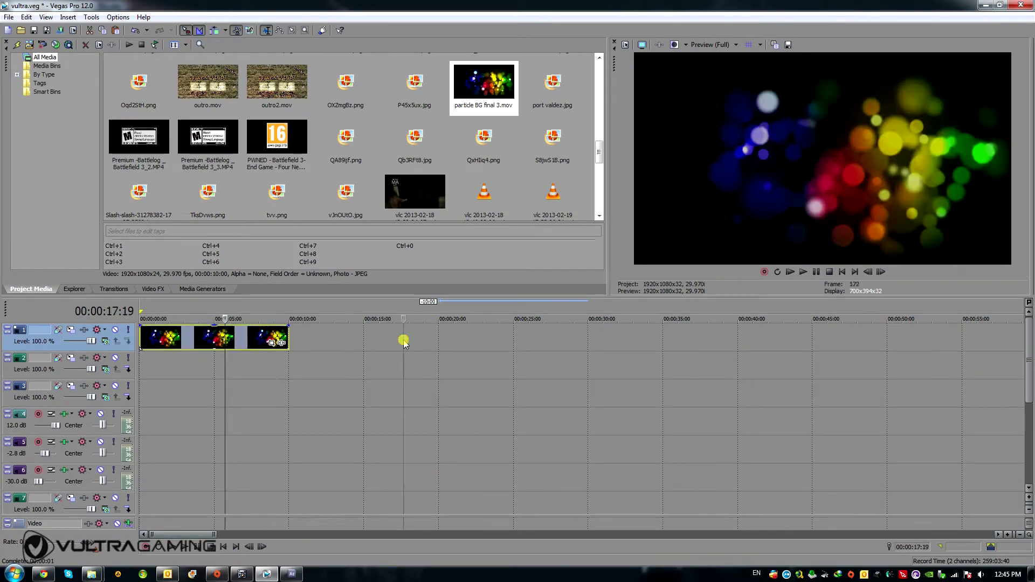
pyautogui.hotkey('ctrl', 'v')
pyautogui.moveTo(441, 344); pyautogui.dragTo(326, 344)
# Paste a second copy overlapping the earlier clips for a crossfade, and return the playhead to the start.
pyautogui.click(448, 338)
pyautogui.hotkey('ctrl', 'v')
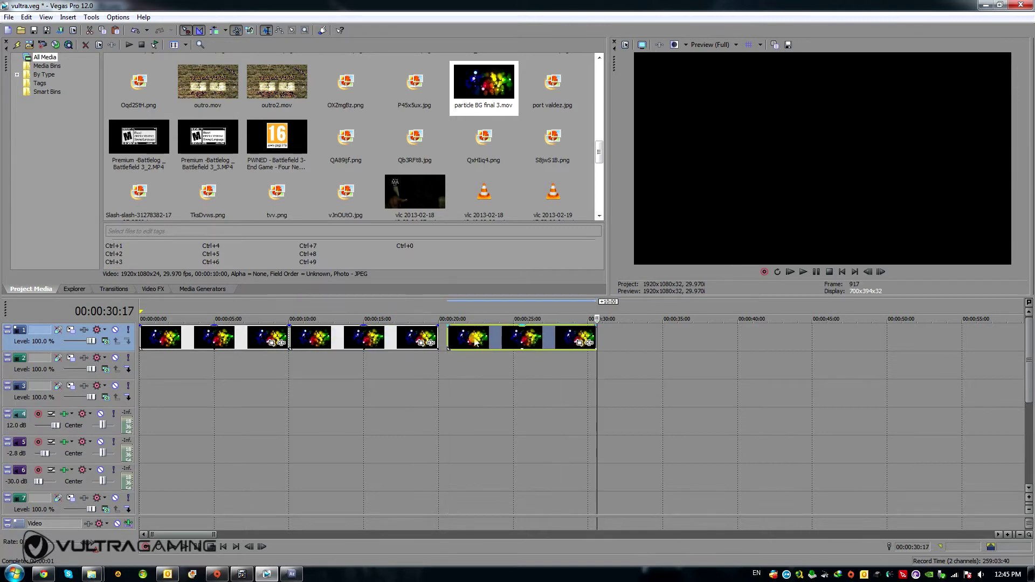
pyautogui.moveTo(460, 338)
pyautogui.mouseDown()
pyautogui.moveTo(450, 341)
pyautogui.moveTo(475, 347)
pyautogui.mouseUp()
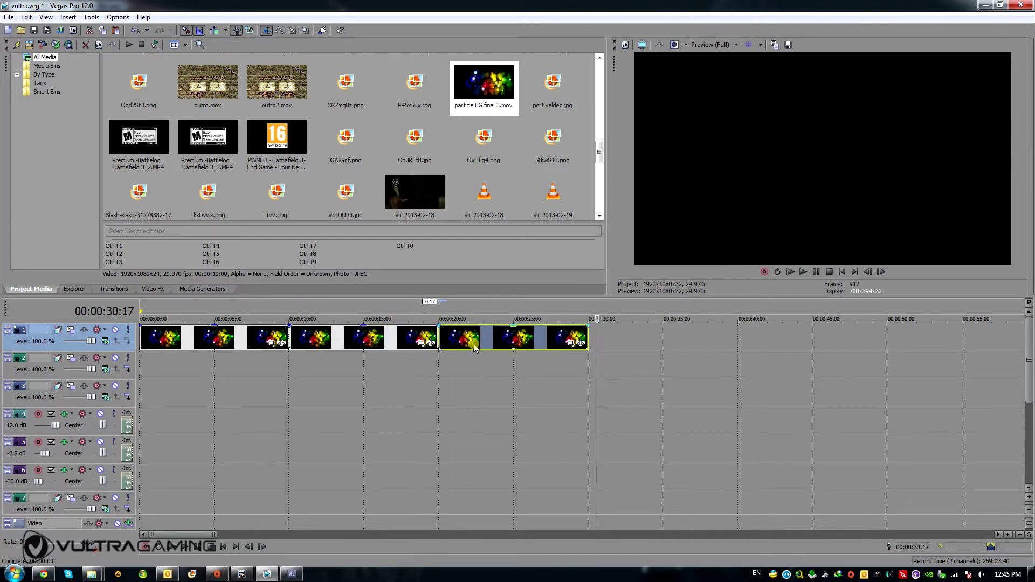
pyautogui.click(144, 380)
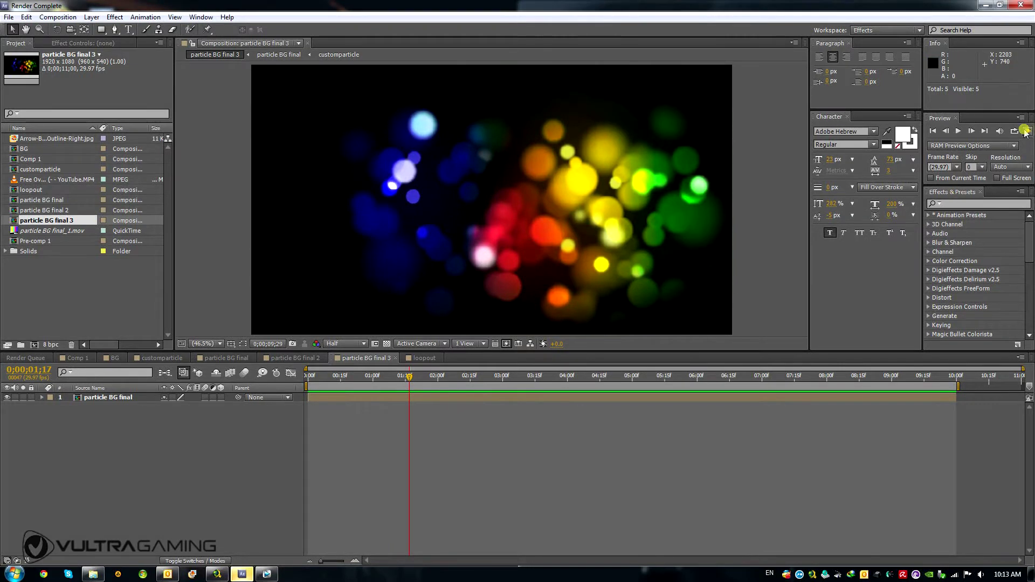
# RAM-preview 'particle BG final 3', stop near 5 seconds, then switch to 'particle BG final'.
pyautogui.press('KP_0')
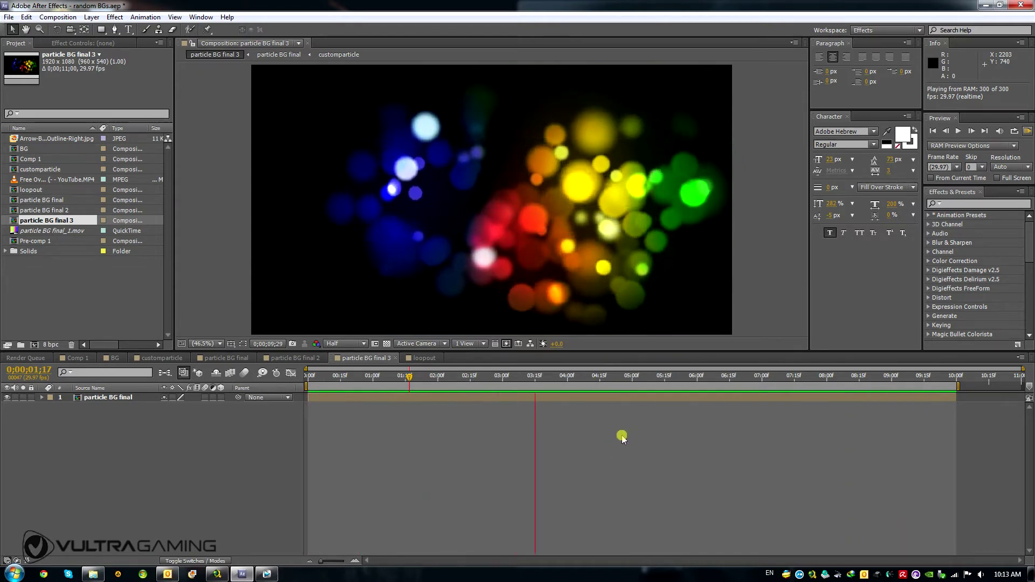
pyautogui.click(635, 377)
pyautogui.moveTo(635, 379); pyautogui.dragTo(608, 384)
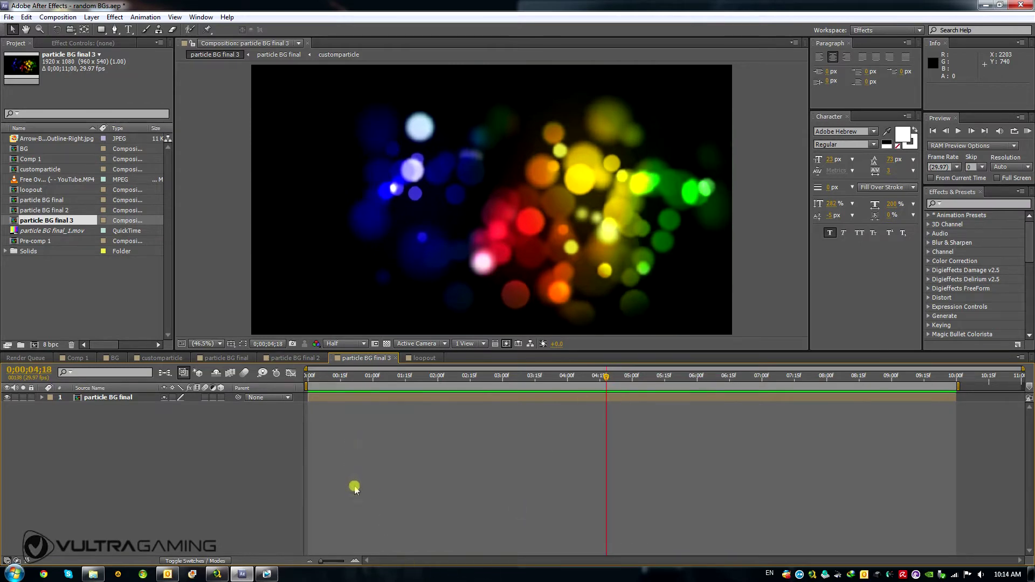
pyautogui.click(226, 358)
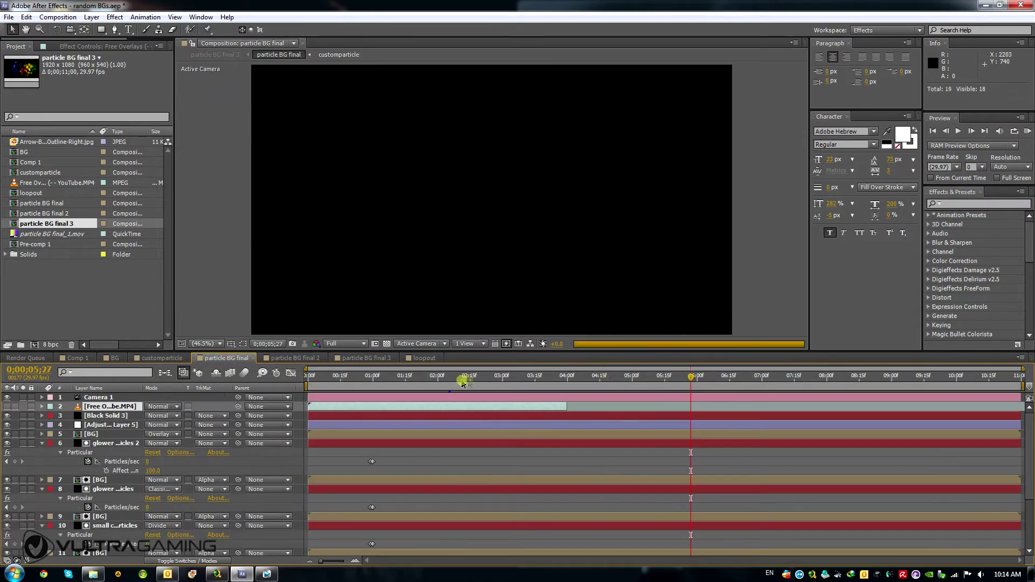
# Scrub through the 'particle BG final' animation, checking the frames around 2 and 5 seconds.
pyautogui.moveTo(405, 383); pyautogui.dragTo(929, 410)
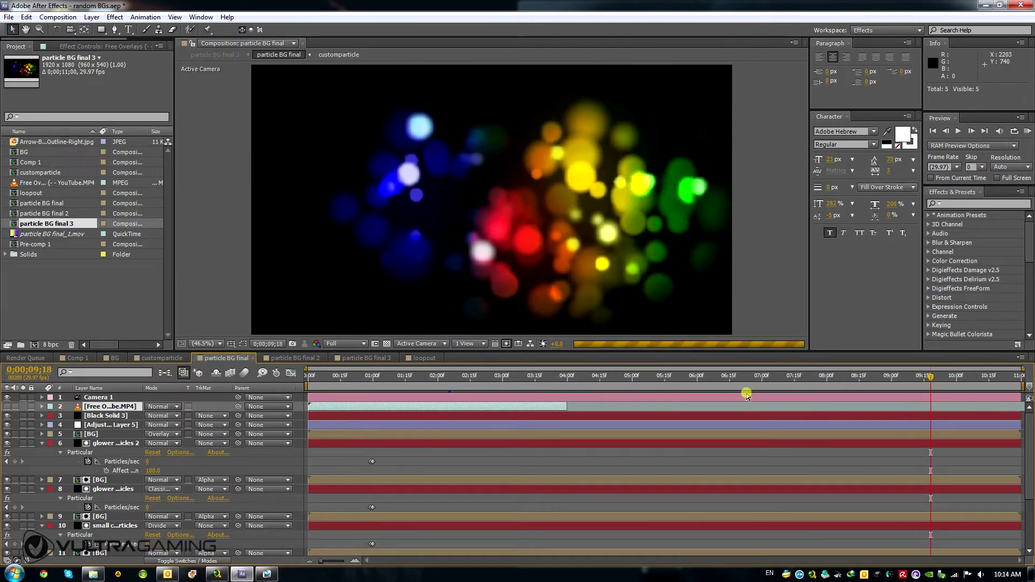
pyautogui.moveTo(664, 383); pyautogui.dragTo(644, 384)
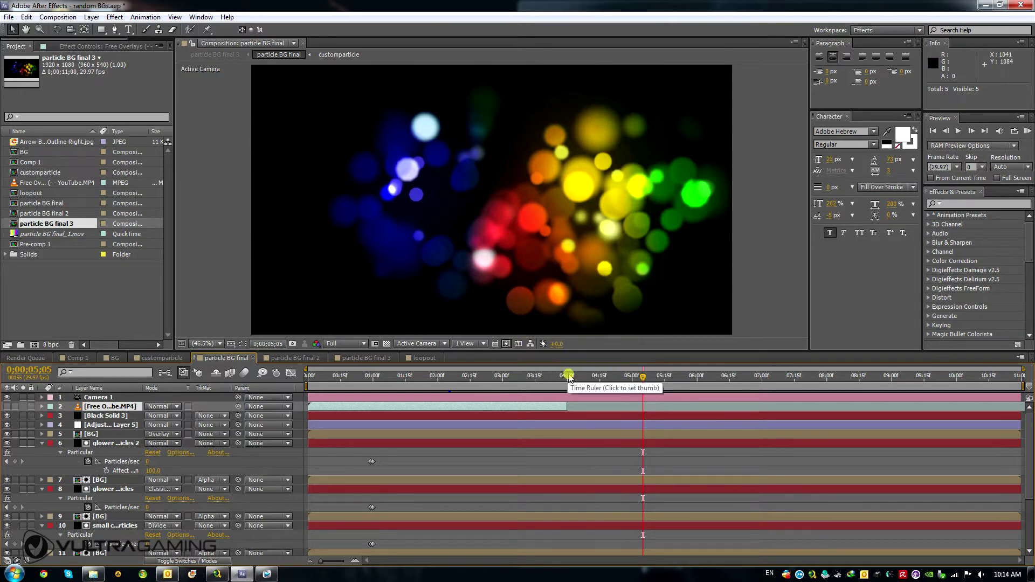
pyautogui.click(437, 378)
pyautogui.moveTo(444, 384); pyautogui.dragTo(676, 410)
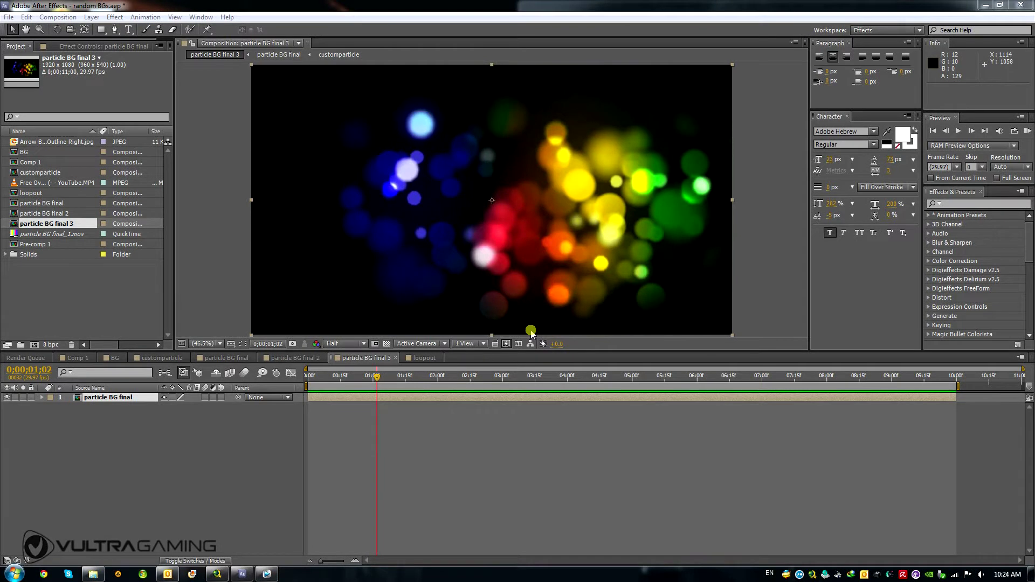
# Preview the composition, then delete the 'particle BG final' layer from 'particle BG final 3'.
pyautogui.click(1021, 132)
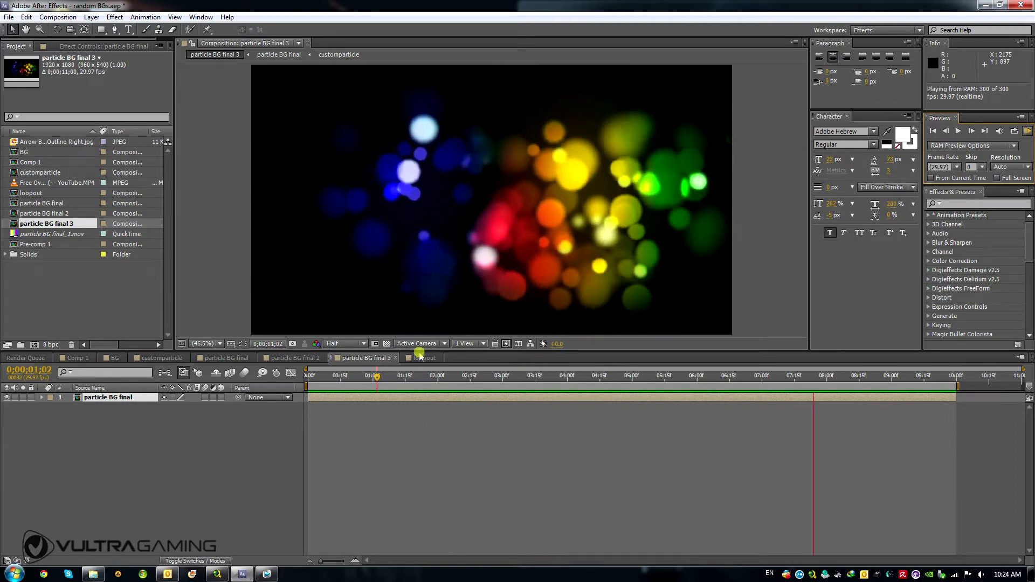
pyautogui.press('space')
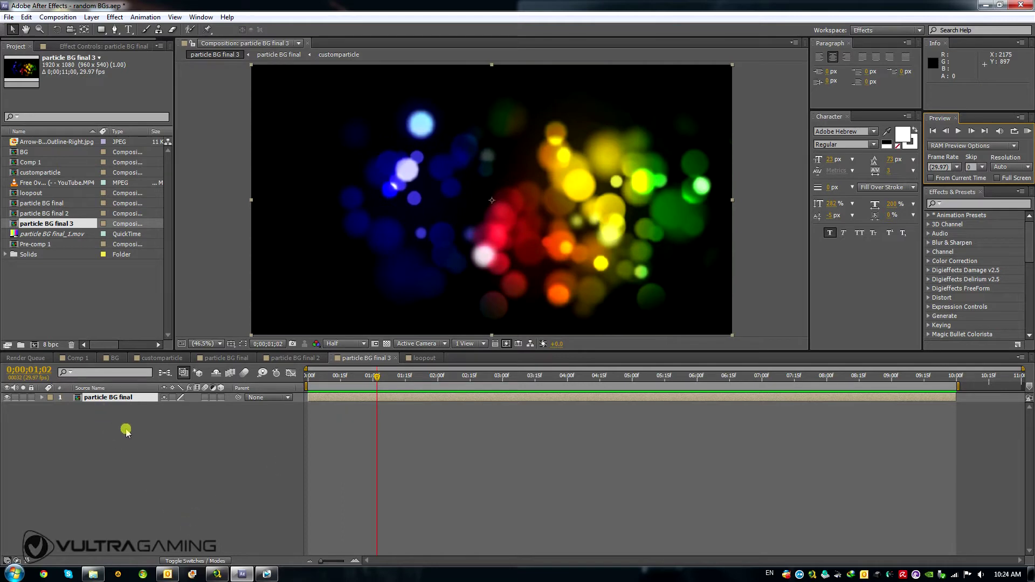
pyautogui.click(99, 399)
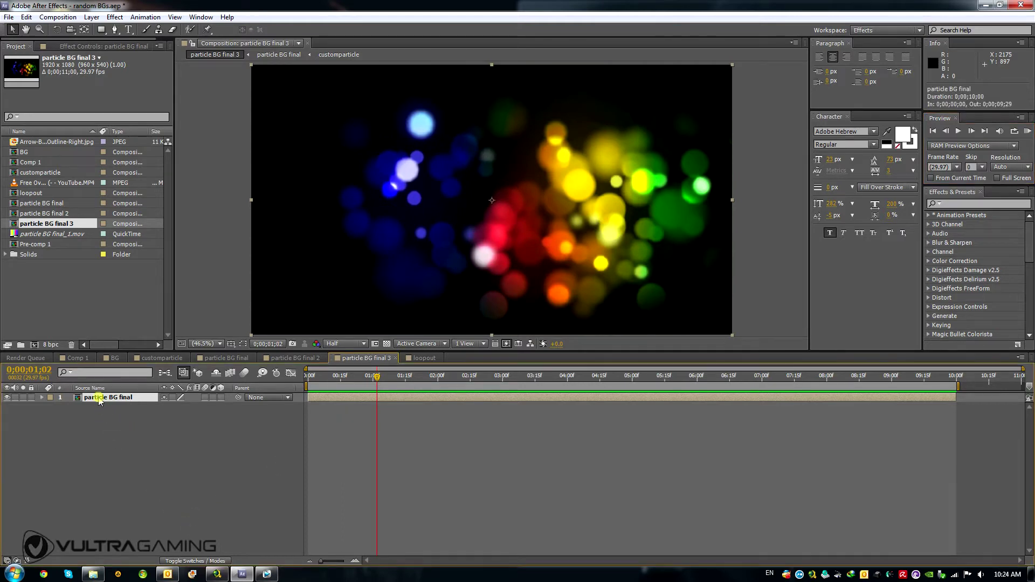
pyautogui.press('Delete')
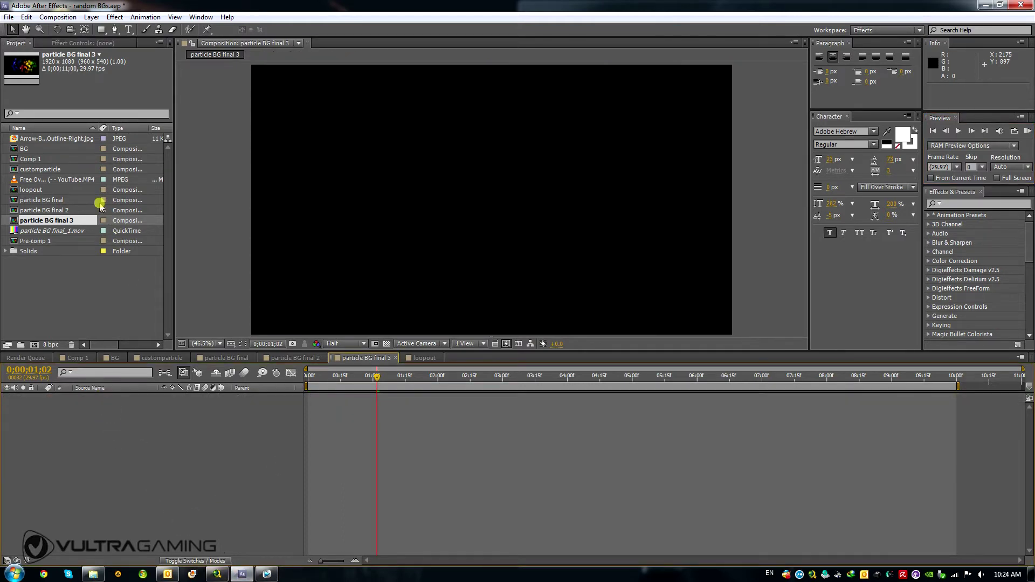
# Re-add 'particle BG final', trim off its first second, slide it to start at 0, then go to 5 seconds.
pyautogui.click(46, 200)
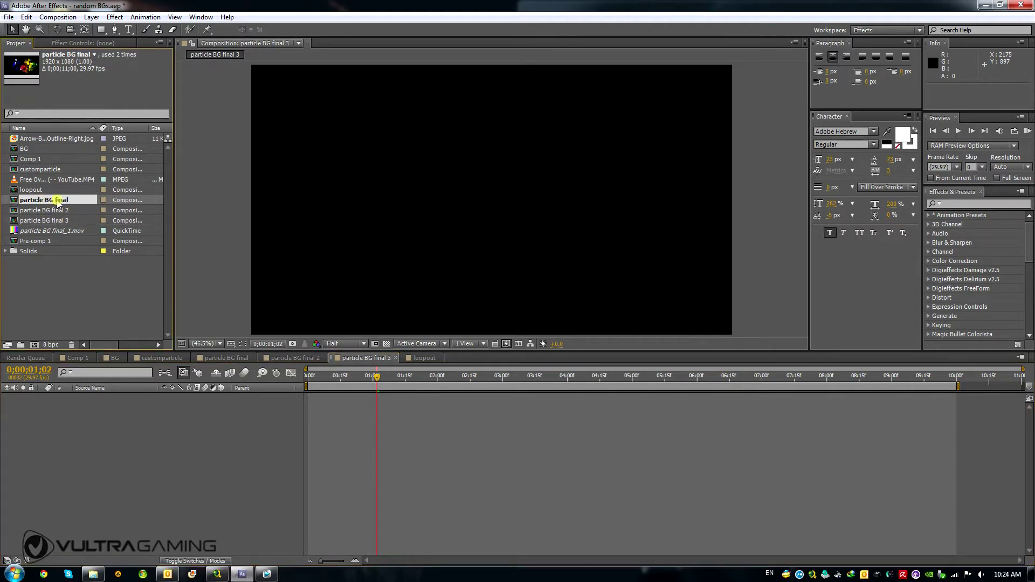
pyautogui.moveTo(58, 201); pyautogui.dragTo(172, 448)
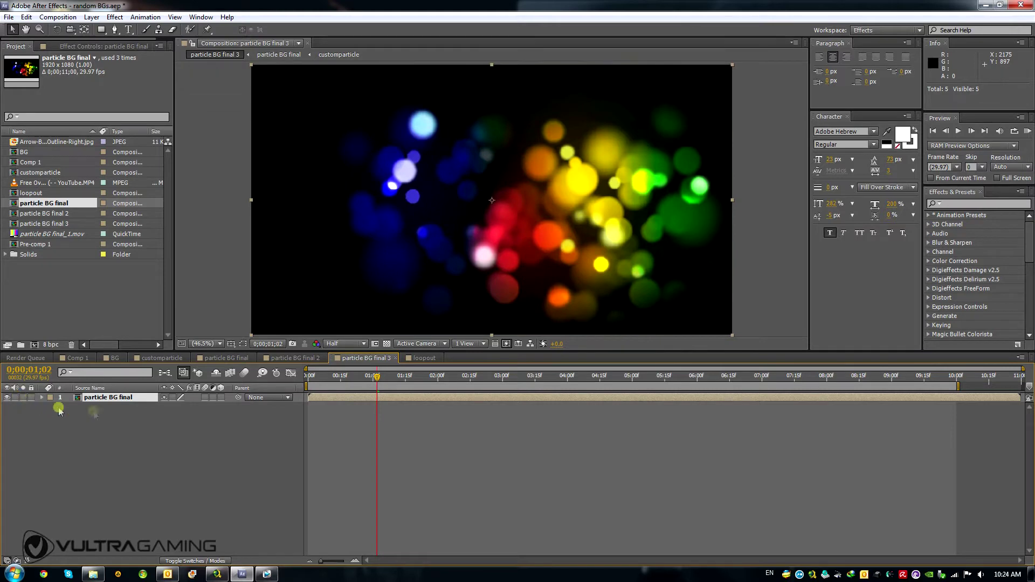
pyautogui.click(375, 377)
pyautogui.moveTo(375, 378)
pyautogui.mouseDown()
pyautogui.moveTo(330, 378)
pyautogui.moveTo(374, 393)
pyautogui.mouseUp()
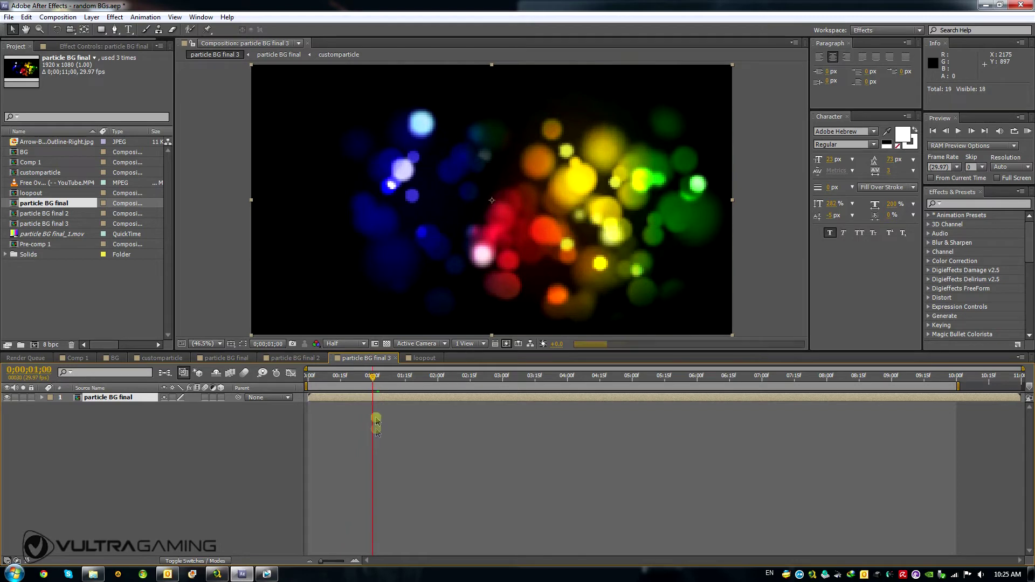
pyautogui.moveTo(307, 398); pyautogui.dragTo(358, 399)
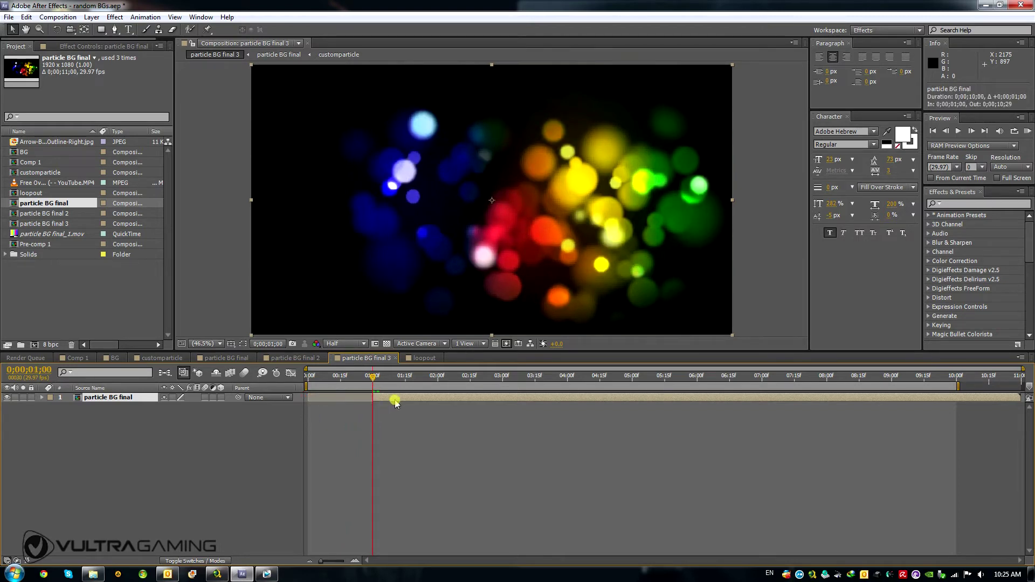
pyautogui.moveTo(395, 401); pyautogui.dragTo(493, 418)
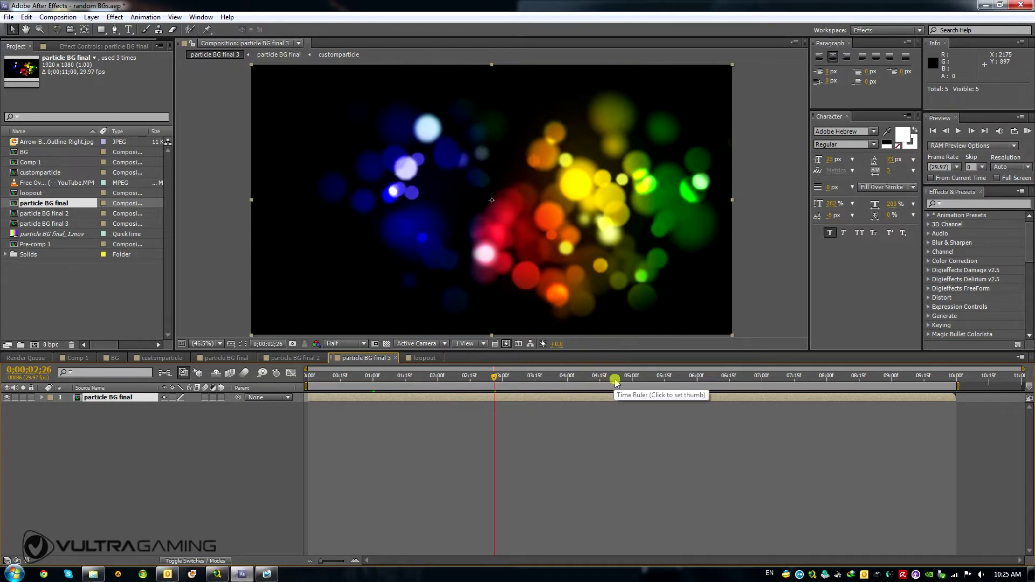
pyautogui.click(632, 379)
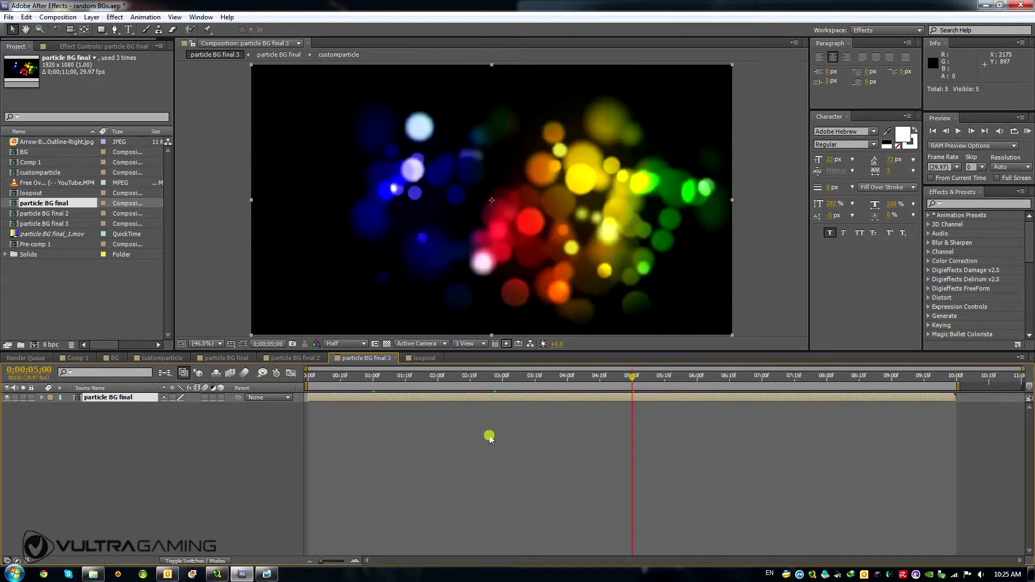
# Enable time remapping on the 'particle BG final' layer.
pyautogui.rightClick(382, 398)
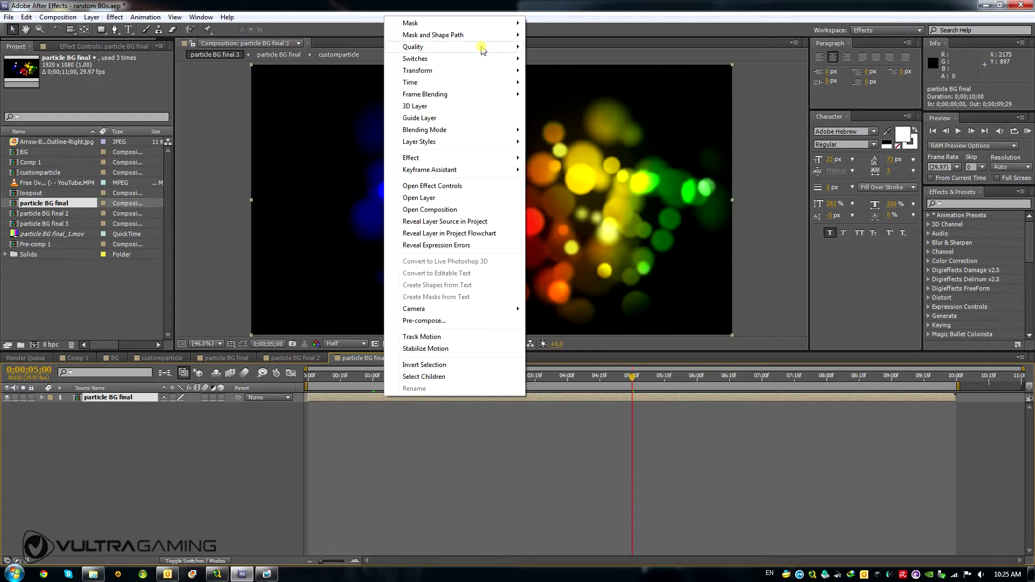
pyautogui.moveTo(485, 84)
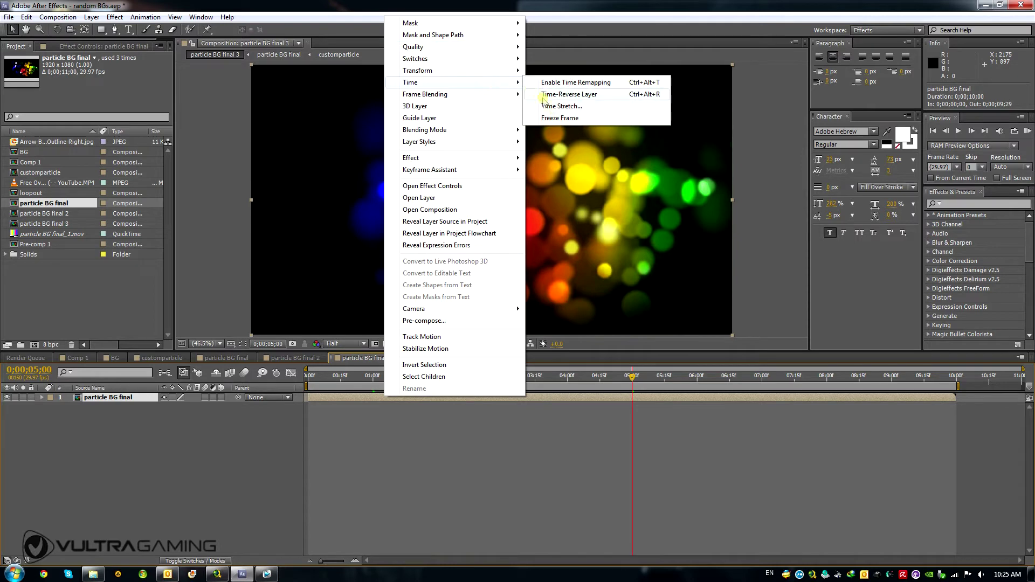
pyautogui.click(565, 85)
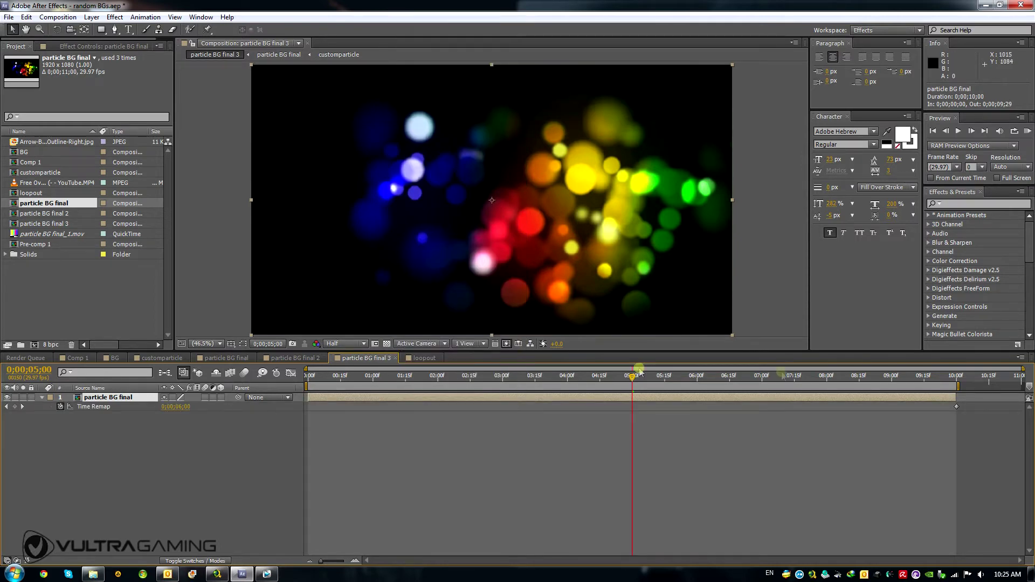
# Add Time Remap keyframes at 0 and 5 seconds, then scrub between 2 and 5 seconds.
pyautogui.click(310, 379)
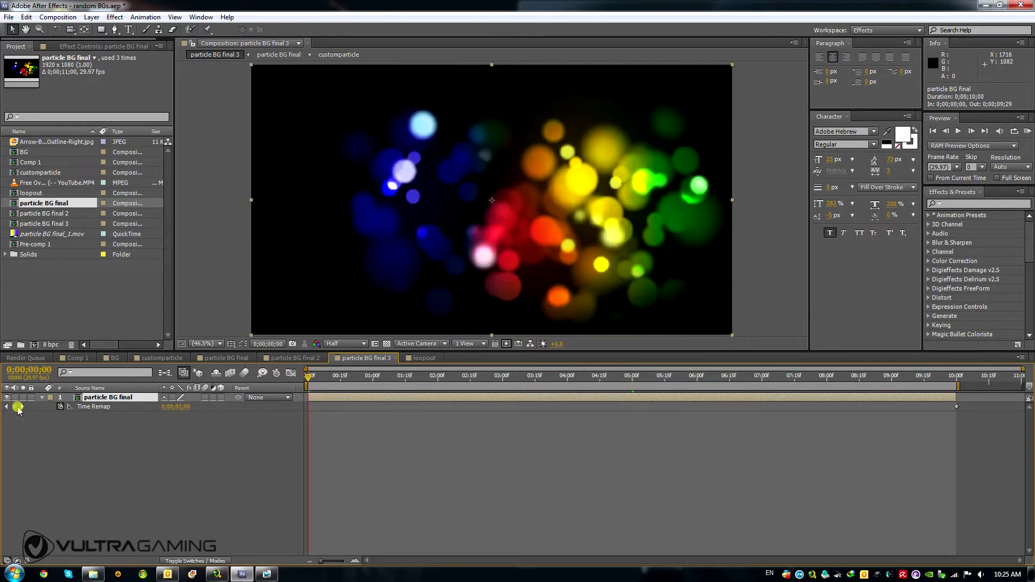
pyautogui.click(16, 407)
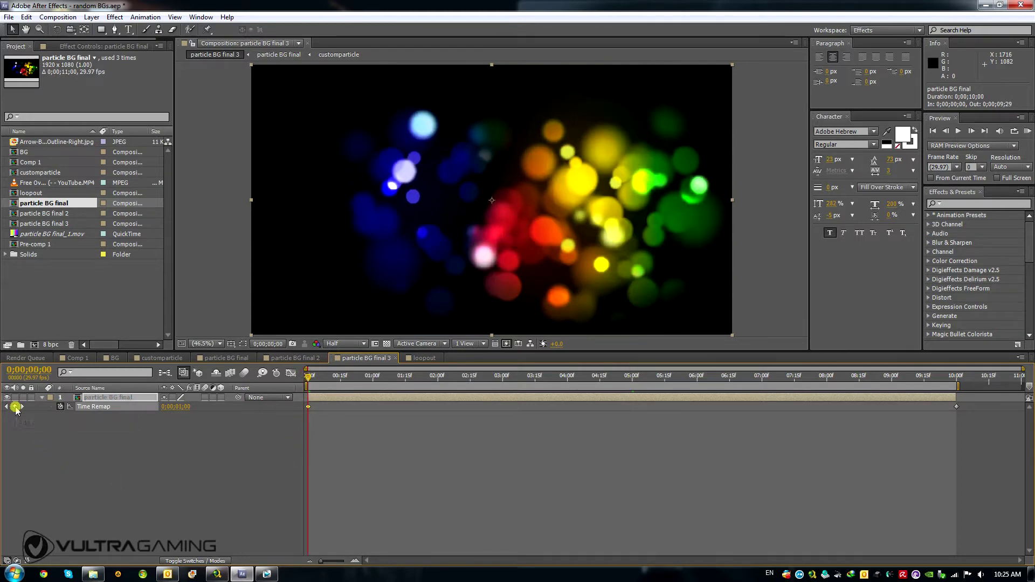
pyautogui.click(632, 379)
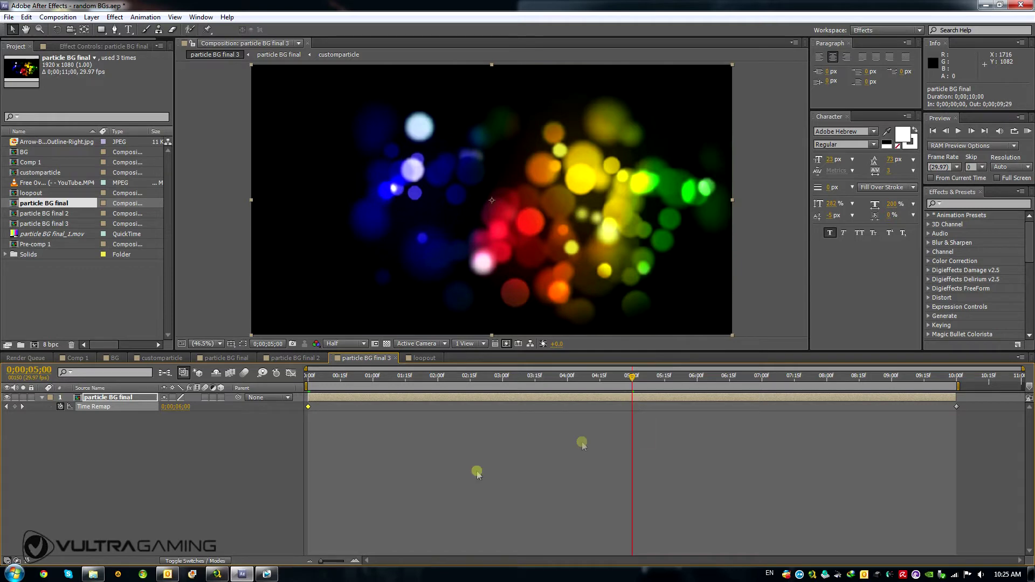
pyautogui.click(15, 407)
pyautogui.click(7, 407)
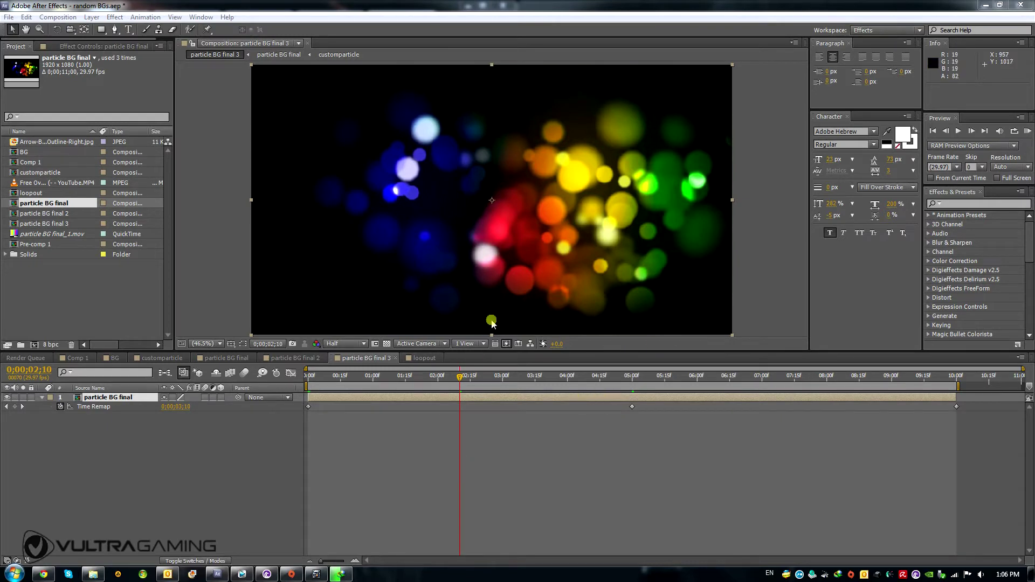
pyautogui.moveTo(363, 376); pyautogui.dragTo(630, 390)
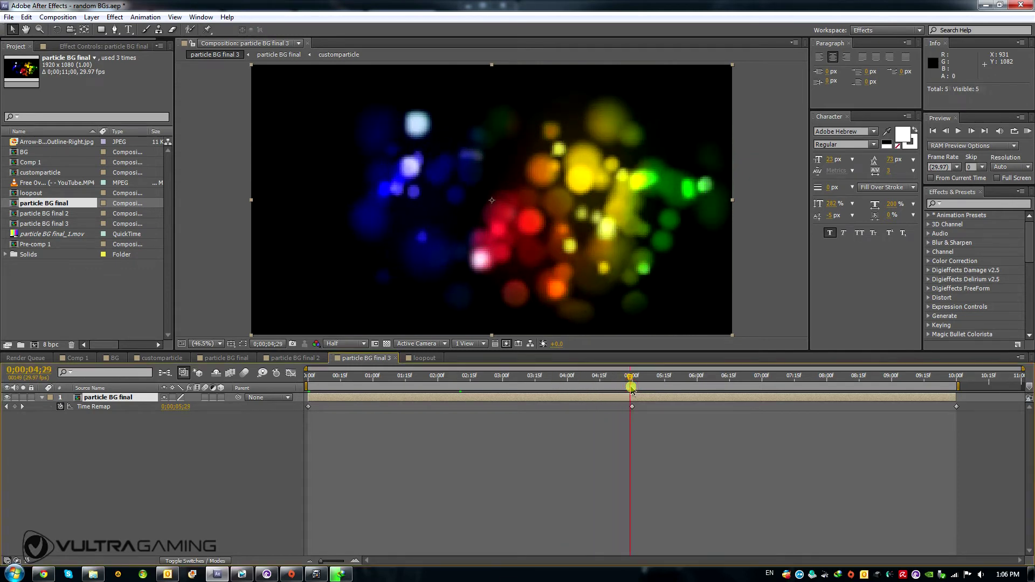
# Apply Easy Ease to both Time Remap keyframes, scrub to check the motion, and return to frame 0.
pyautogui.moveTo(657, 435); pyautogui.dragTo(309, 409)
pyautogui.rightClick(308, 410)
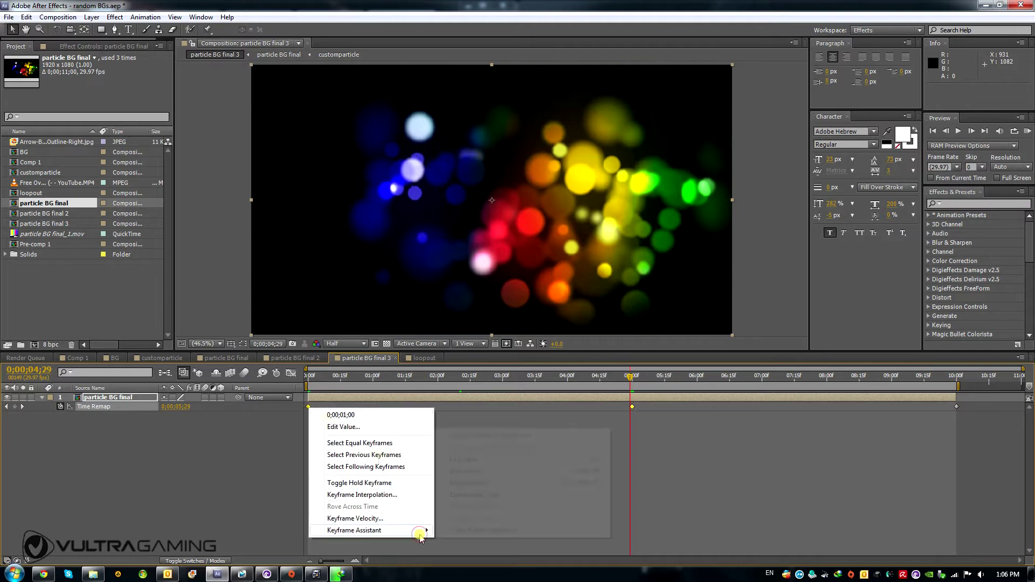
pyautogui.moveTo(423, 530)
pyautogui.click(464, 458)
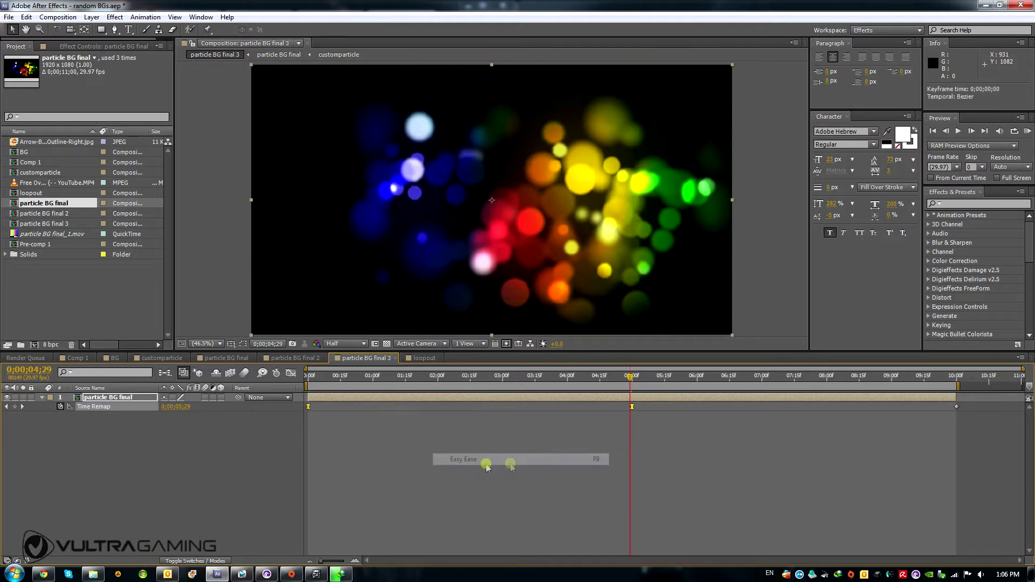
pyautogui.click(597, 377)
pyautogui.moveTo(597, 379); pyautogui.dragTo(572, 397)
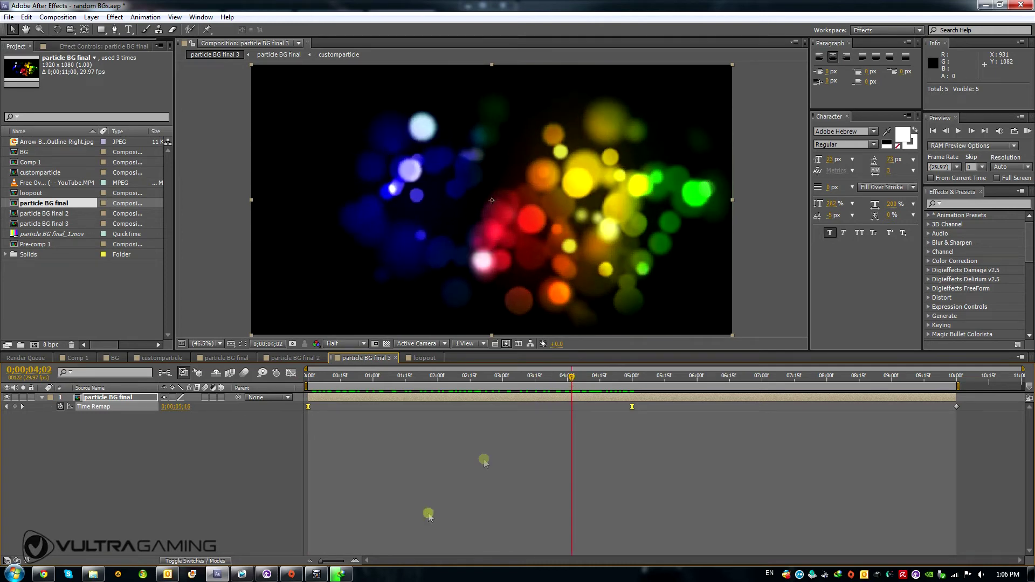
pyautogui.press('Home')
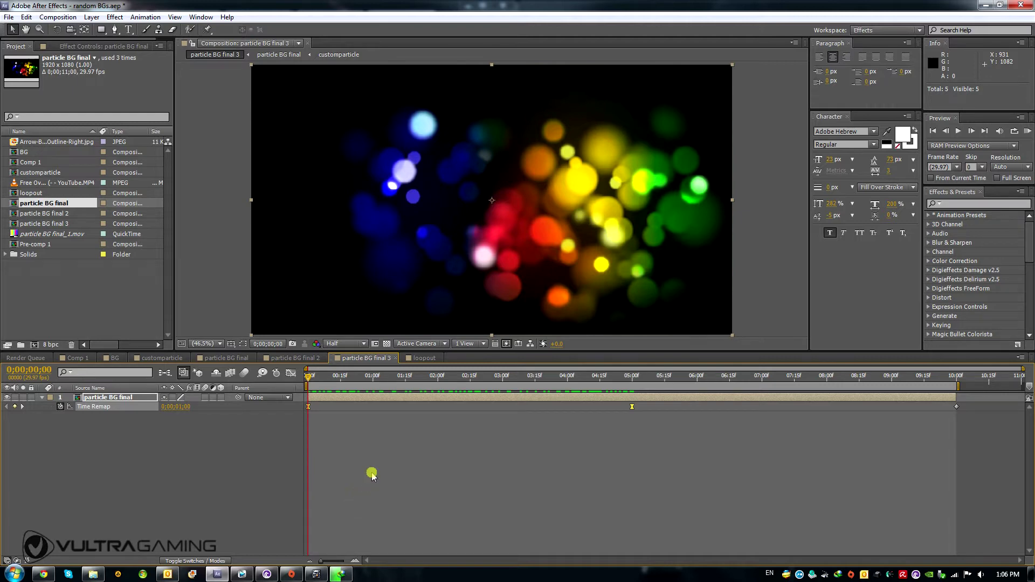
# Start a loopOut(" expression on Time Remap, dismiss the error, and switch to the 'loopout' composition.
pyautogui.keyDown('alt'); pyautogui.click(62, 407); pyautogui.keyUp('alt')
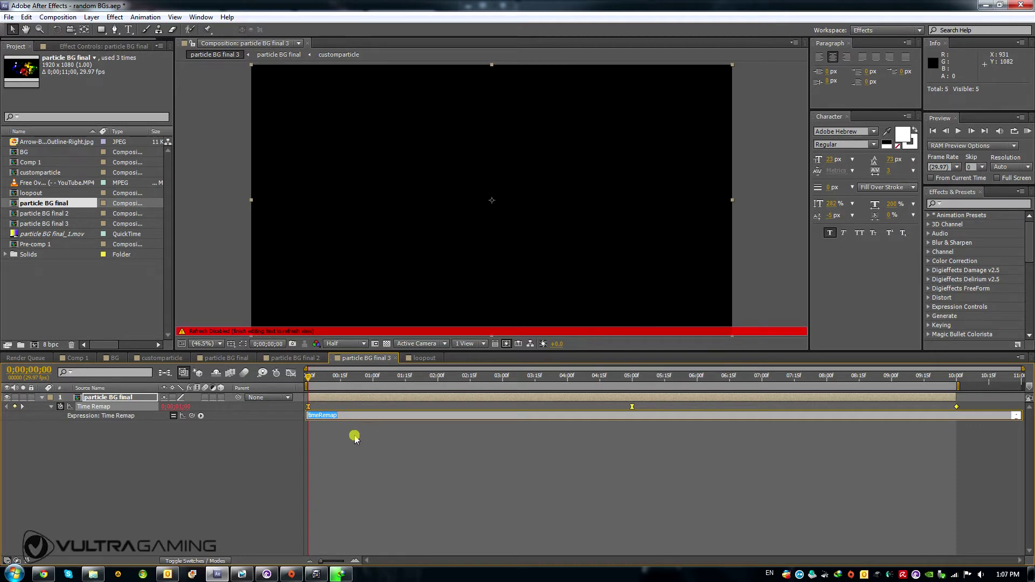
pyautogui.press('BackSpace')
pyautogui.write('("')
pyautogui.click(378, 377)
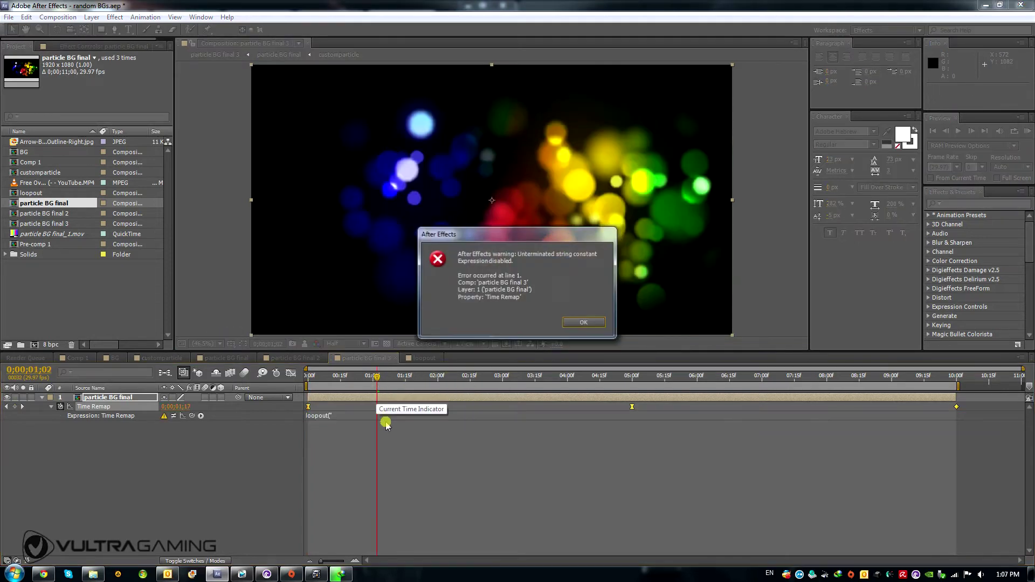
pyautogui.click(583, 323)
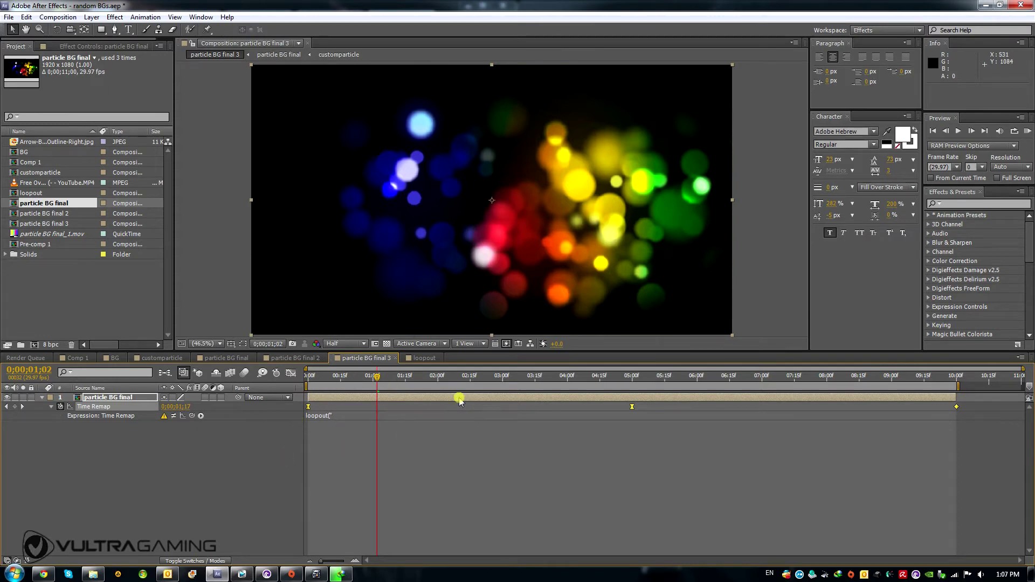
pyautogui.click(416, 358)
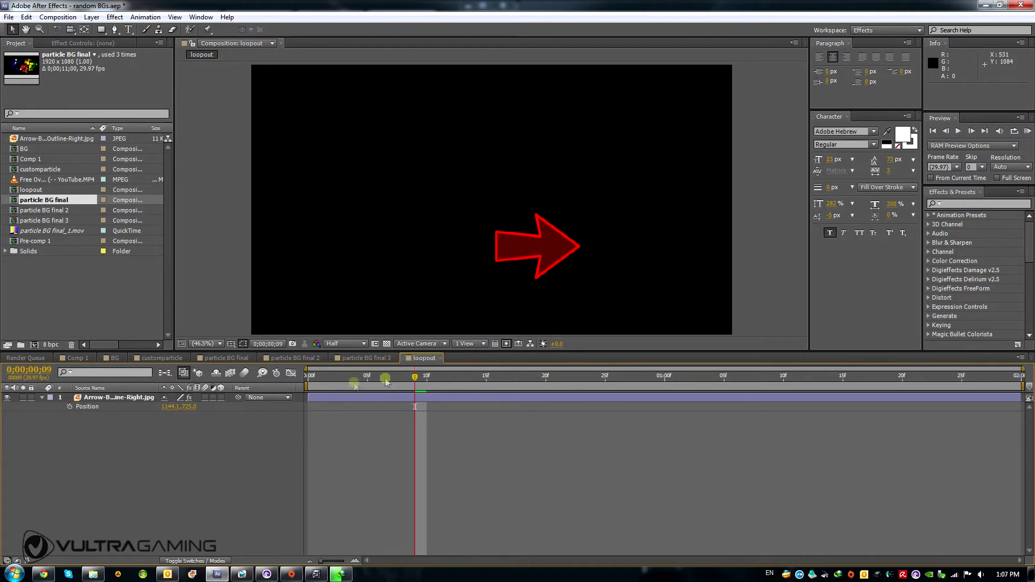
# Move the red arrow to the upper left of the loopout composition.
pyautogui.moveTo(552, 249); pyautogui.dragTo(511, 214)
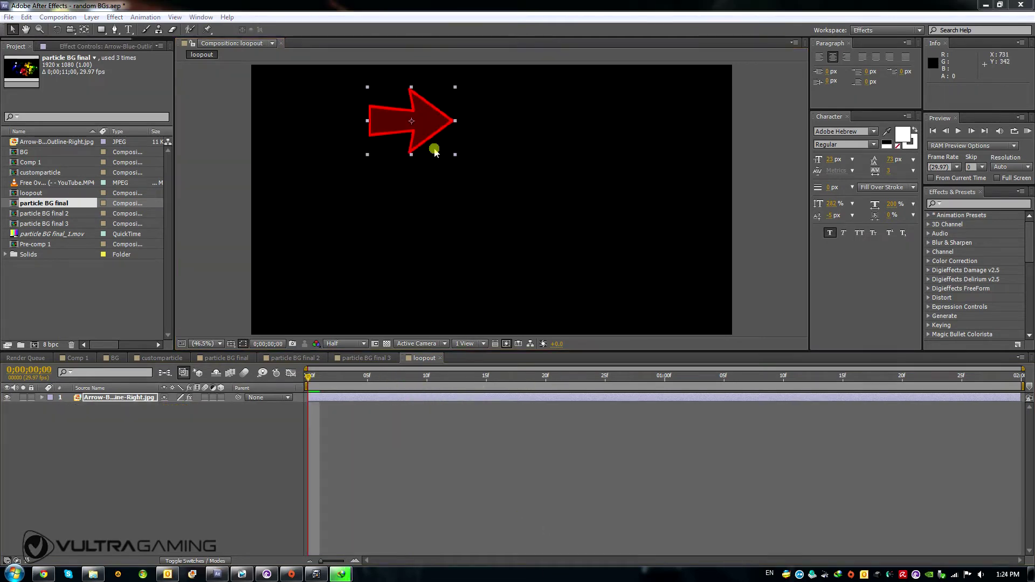
pyautogui.moveTo(427, 120); pyautogui.dragTo(451, 130)
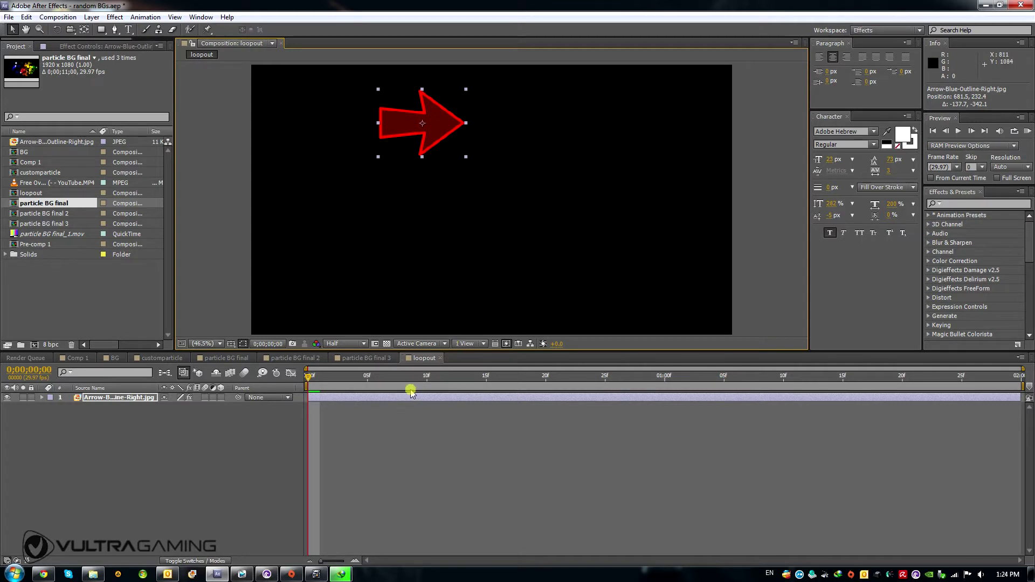
pyautogui.moveTo(308, 377); pyautogui.dragTo(293, 434)
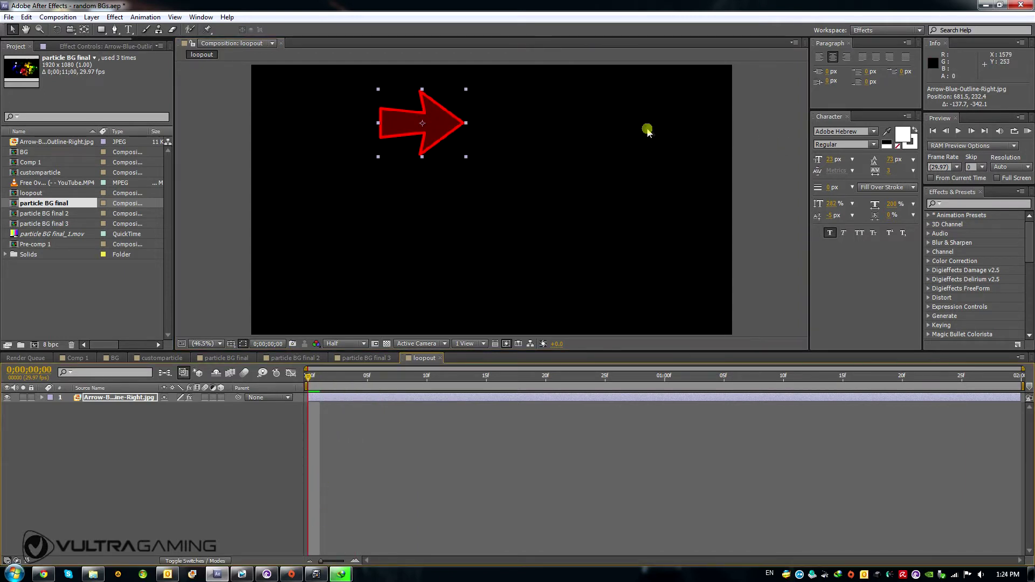
# Keyframe the arrow's Position at 0f, then at 1;00 slide it right to X 1537.5.
pyautogui.click(118, 402)
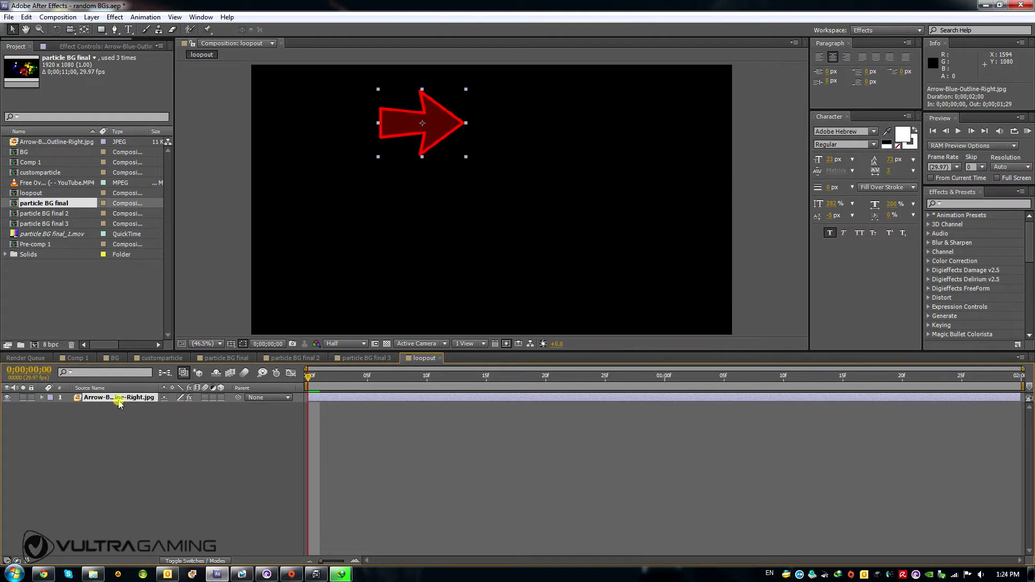
pyautogui.press('p')
pyautogui.click(69, 406)
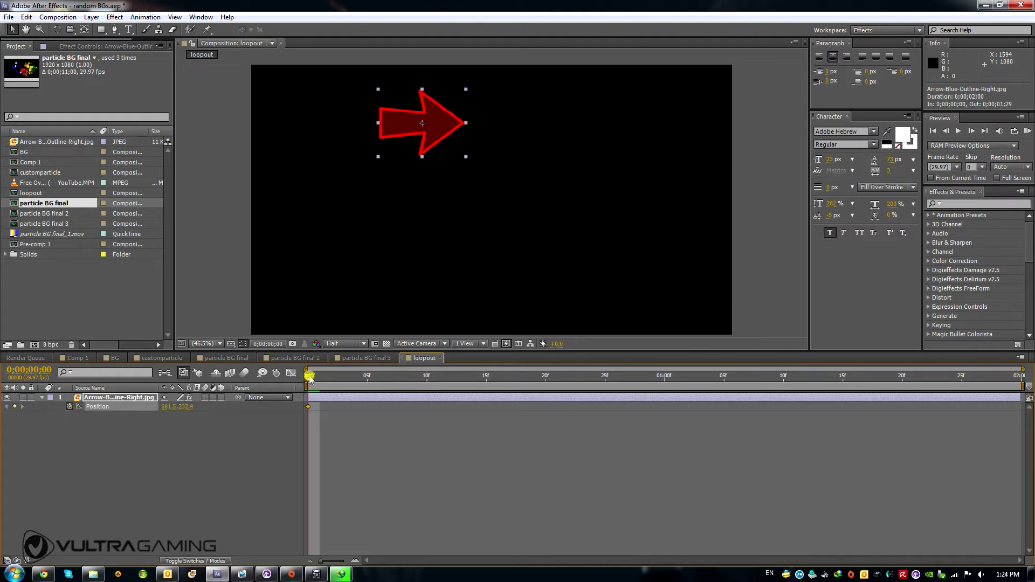
pyautogui.moveTo(309, 380); pyautogui.dragTo(670, 409)
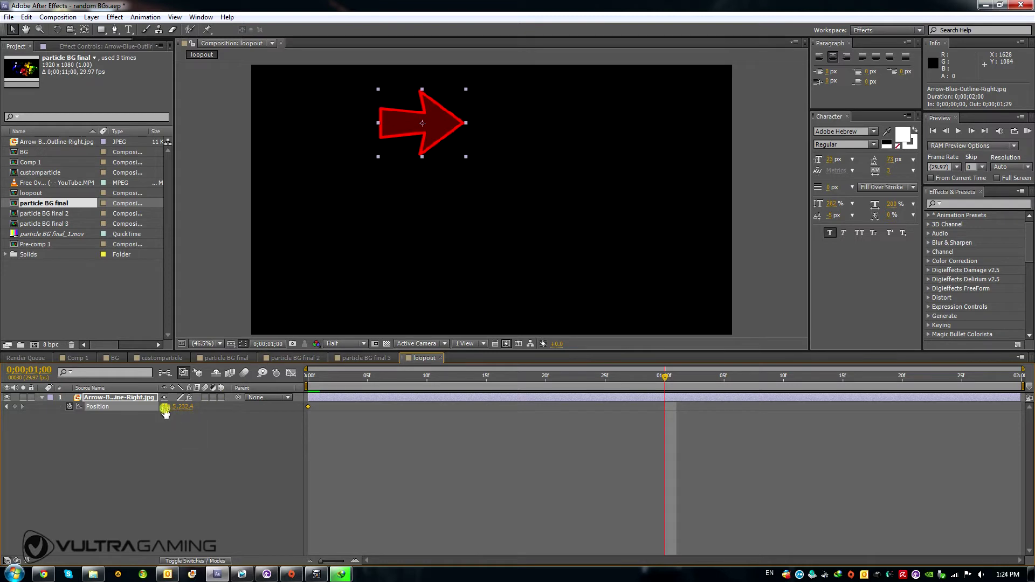
pyautogui.moveTo(164, 407); pyautogui.dragTo(619, 397)
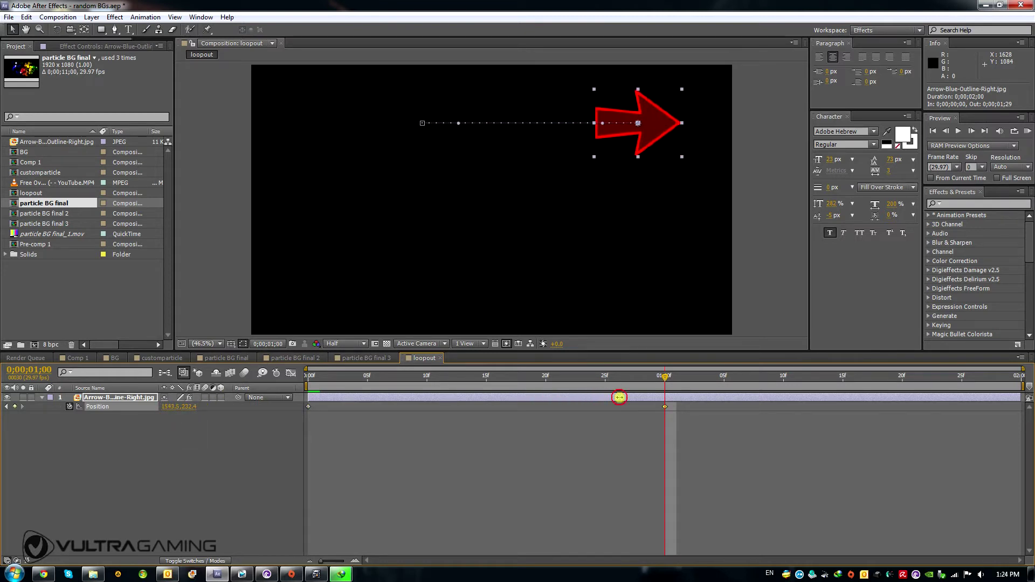
# Give the arrow's Position a loopOut("cycle") expression and RAM-preview the repeating slide.
pyautogui.click(307, 376)
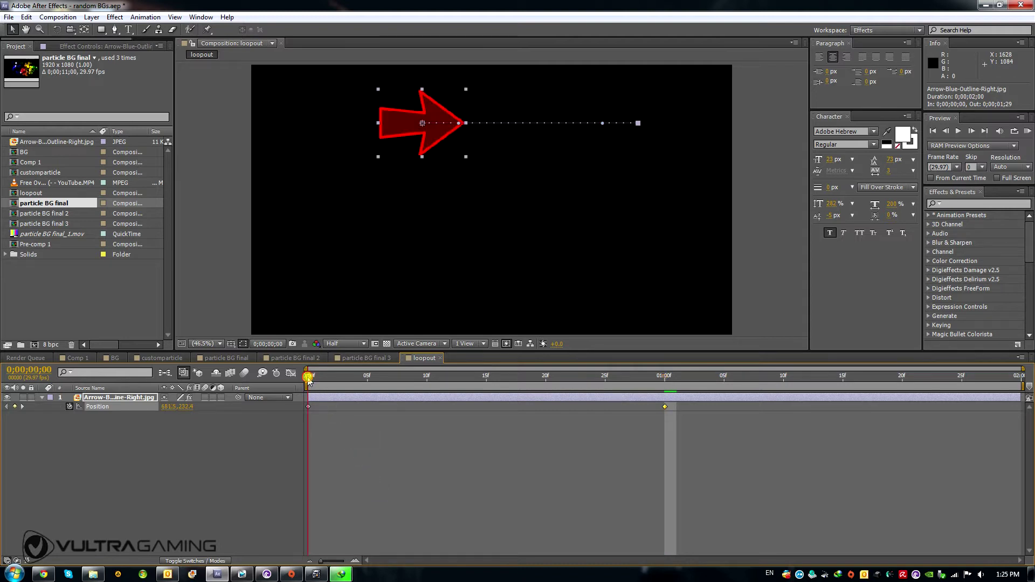
pyautogui.keyDown('alt'); pyautogui.click(71, 406); pyautogui.keyUp('alt')
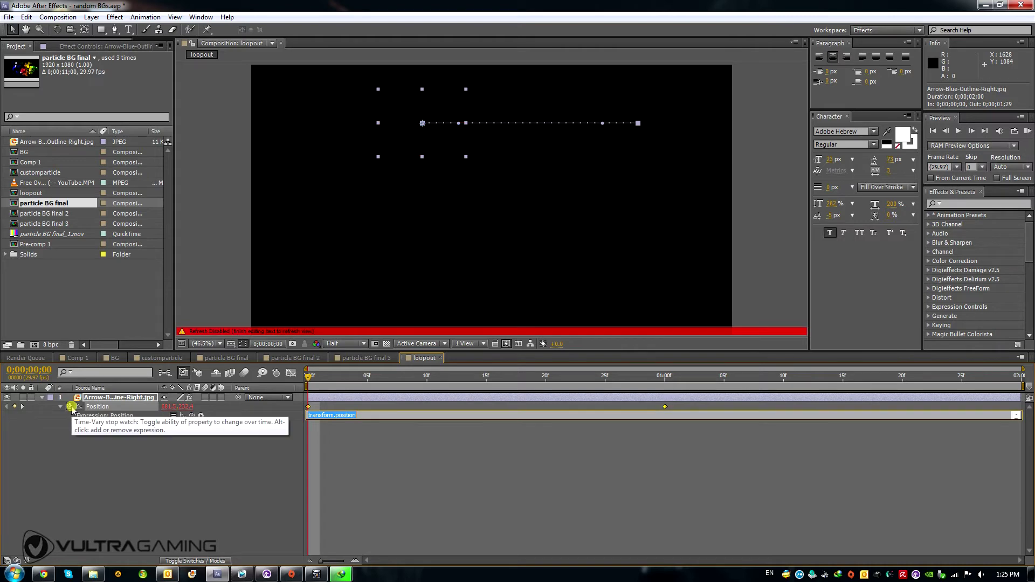
pyautogui.press('BackSpace')
pyautogui.click(350, 416)
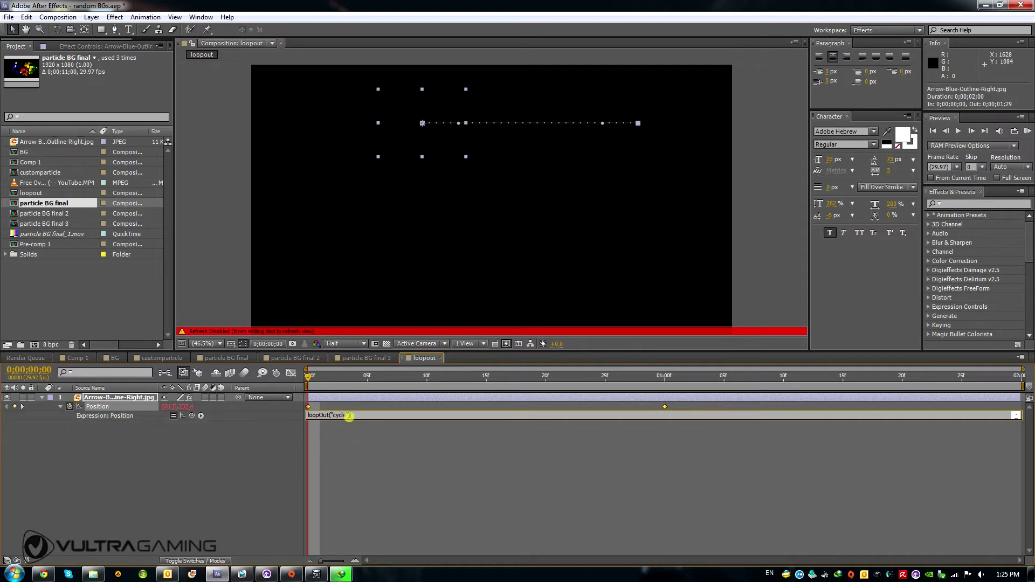
pyautogui.click(1026, 129)
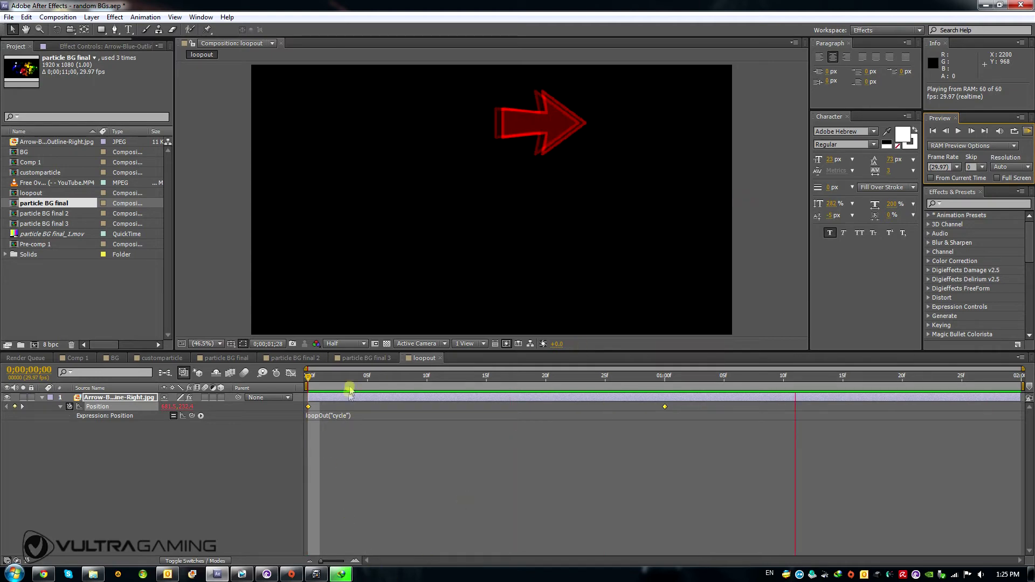
pyautogui.press('space')
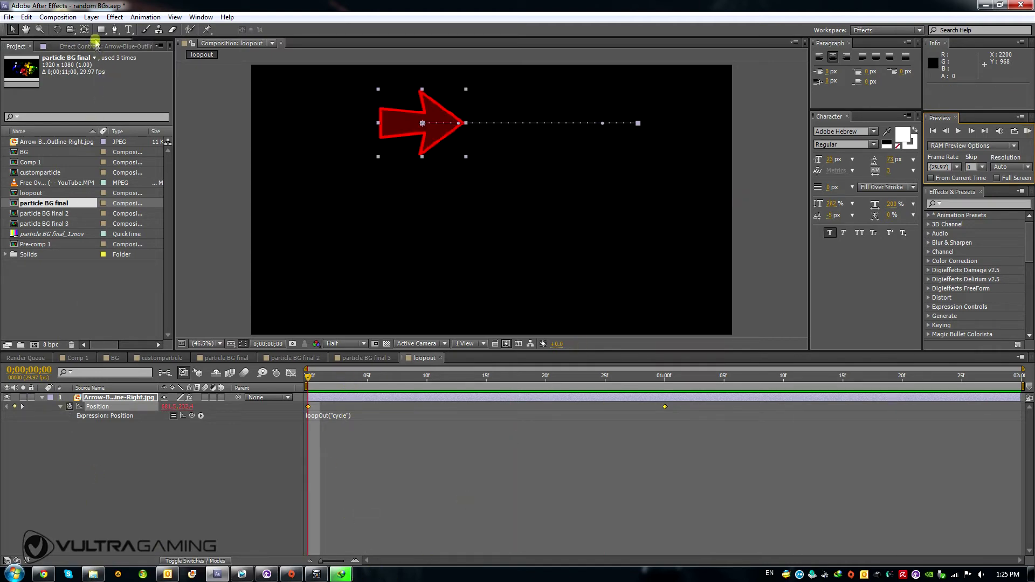
# Type a white CYCLE text layer left of the arrow, then enlarge and position it.
pyautogui.click(128, 29)
pyautogui.click(273, 115)
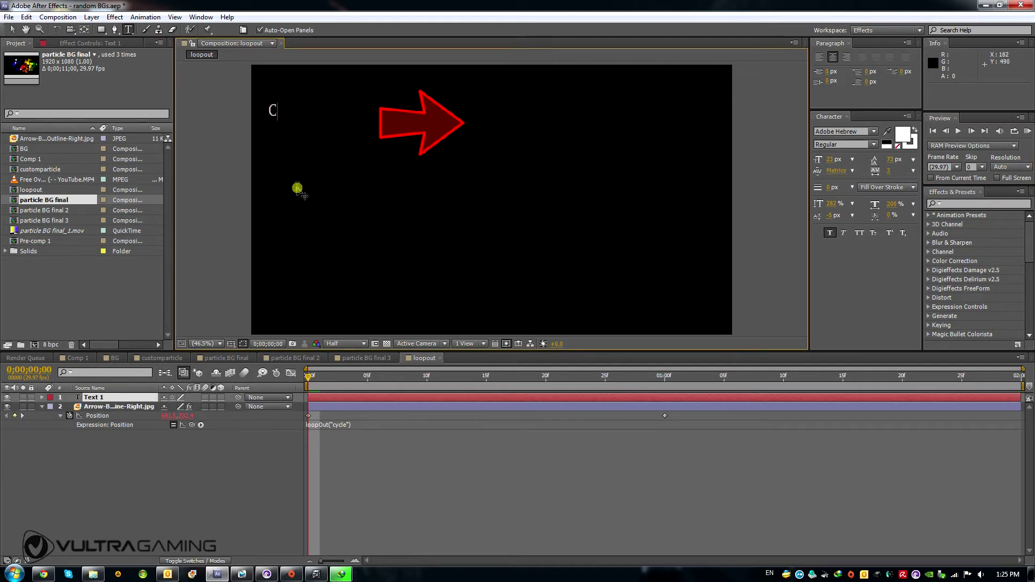
pyautogui.write('CYCLE')
pyautogui.click(12, 29)
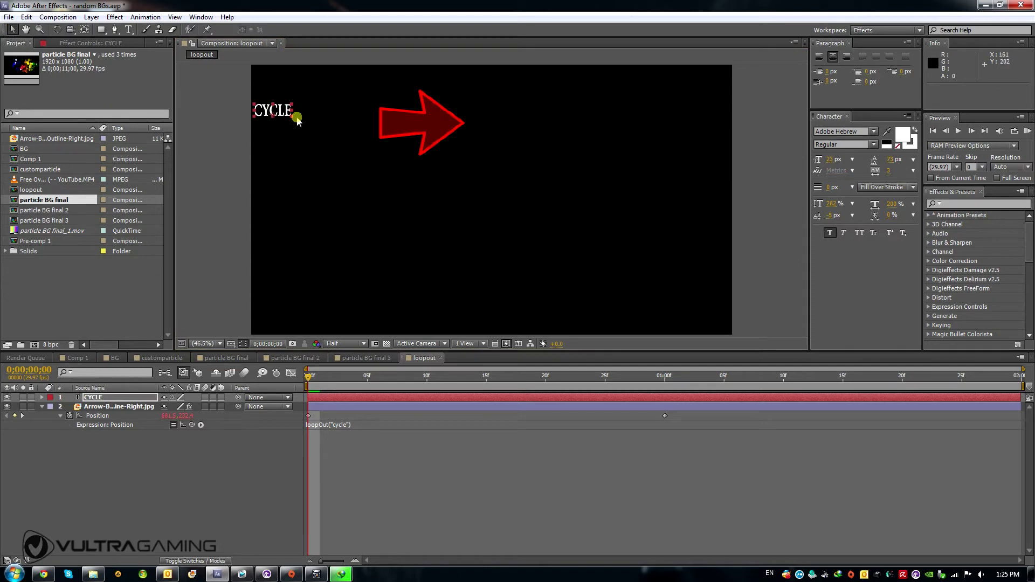
pyautogui.moveTo(292, 118); pyautogui.dragTo(334, 125)
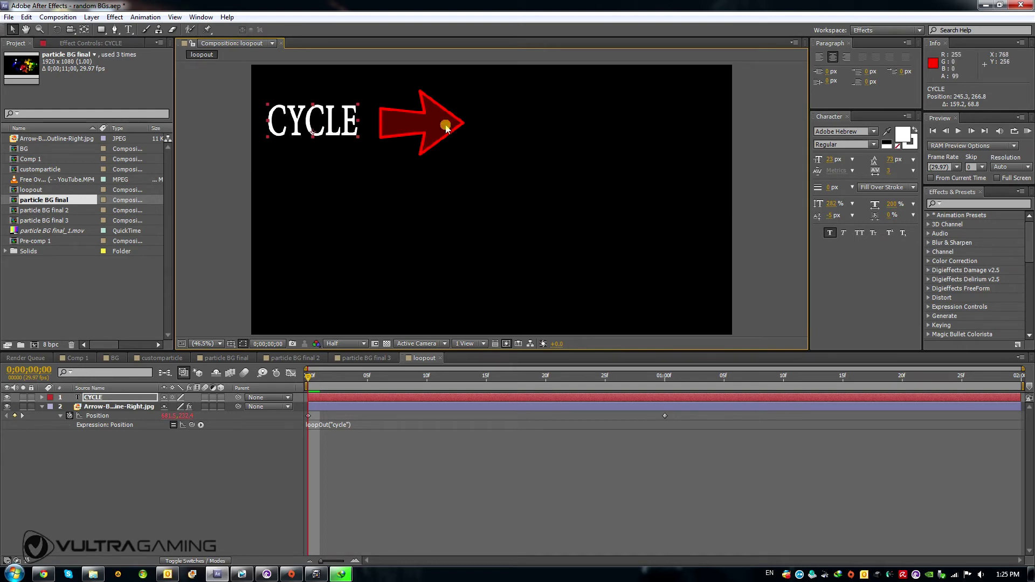
pyautogui.moveTo(317, 122); pyautogui.dragTo(320, 123)
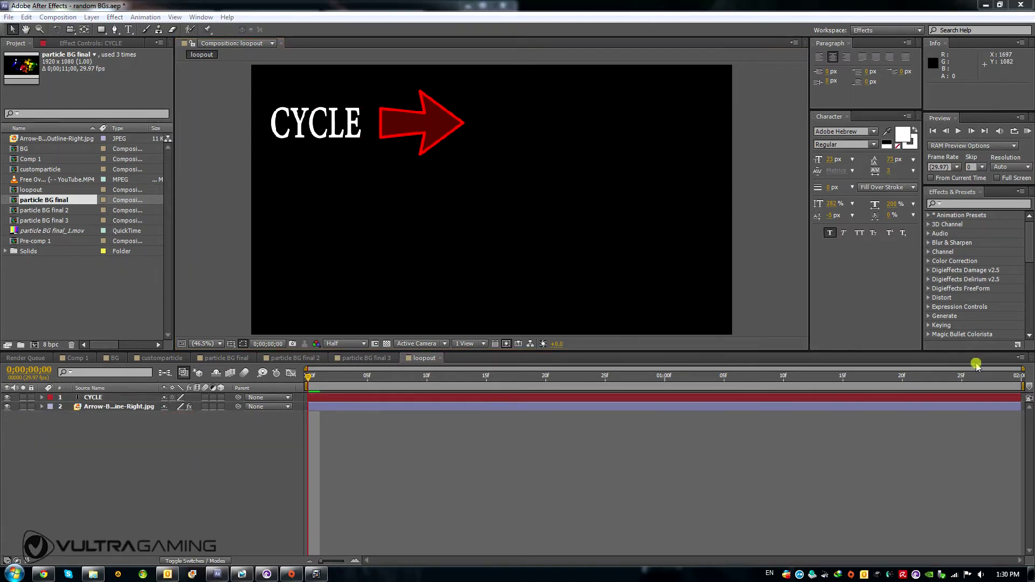
# Duplicate the CYCLE label and arrow layers and move the copies to a lower row.
pyautogui.moveTo(158, 449); pyautogui.dragTo(91, 399)
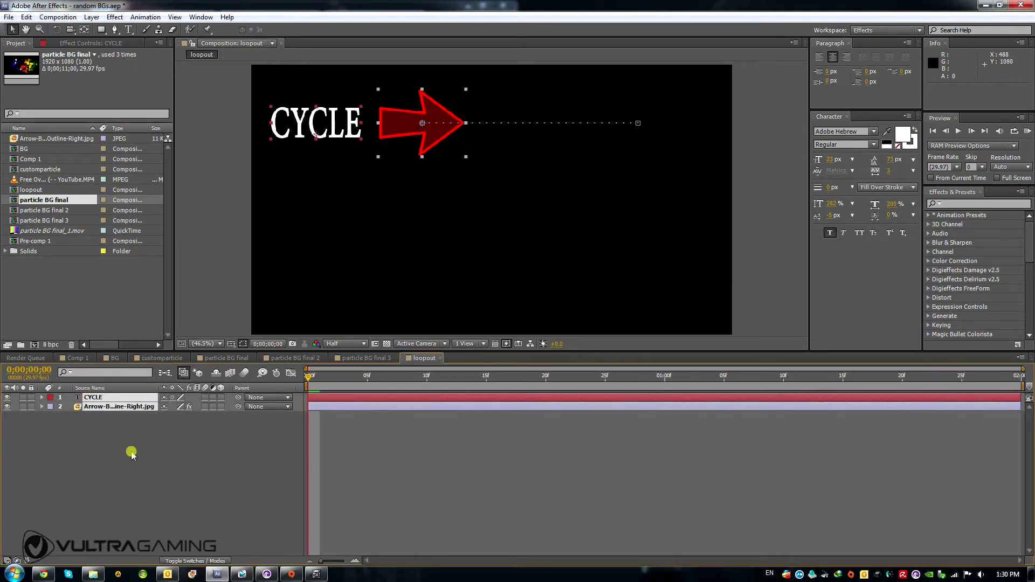
pyautogui.hotkey('ctrl', 'd')
pyautogui.moveTo(104, 424)
pyautogui.mouseDown()
pyautogui.moveTo(92, 397)
pyautogui.moveTo(102, 408)
pyautogui.mouseUp()
pyautogui.click(138, 473)
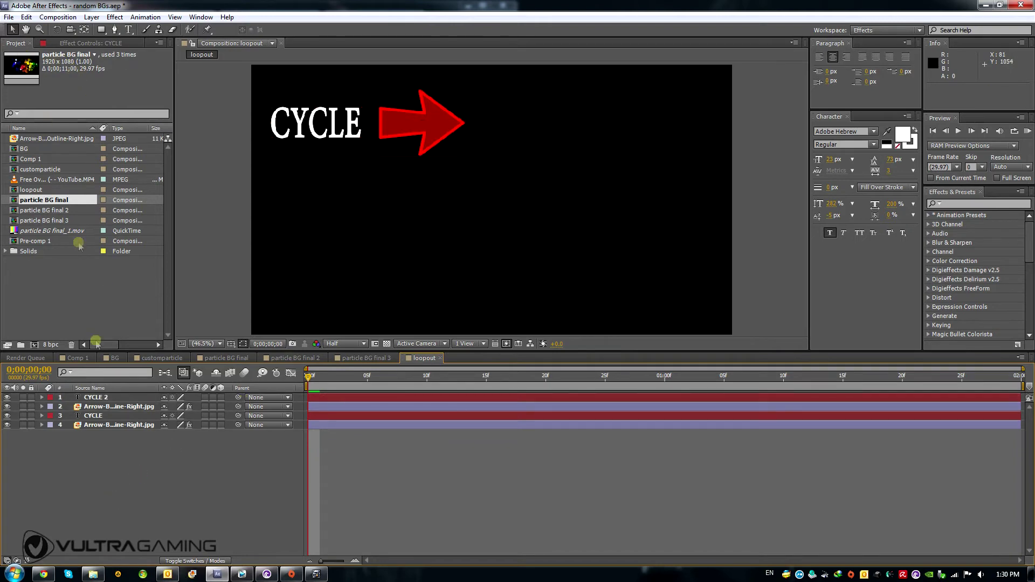
pyautogui.click(98, 408)
pyautogui.keyDown('ctrl'); pyautogui.click(95, 399); pyautogui.keyUp('ctrl')
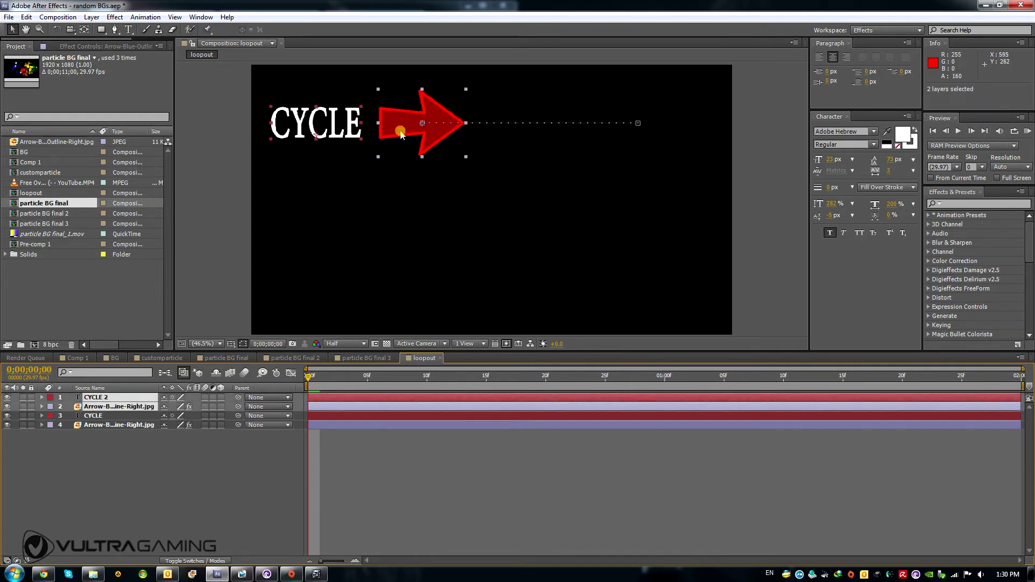
pyautogui.moveTo(399, 130); pyautogui.dragTo(395, 202)
# Lower the copied arrow's end Position keyframe so it moves horizontally on the new row.
pyautogui.click(119, 464)
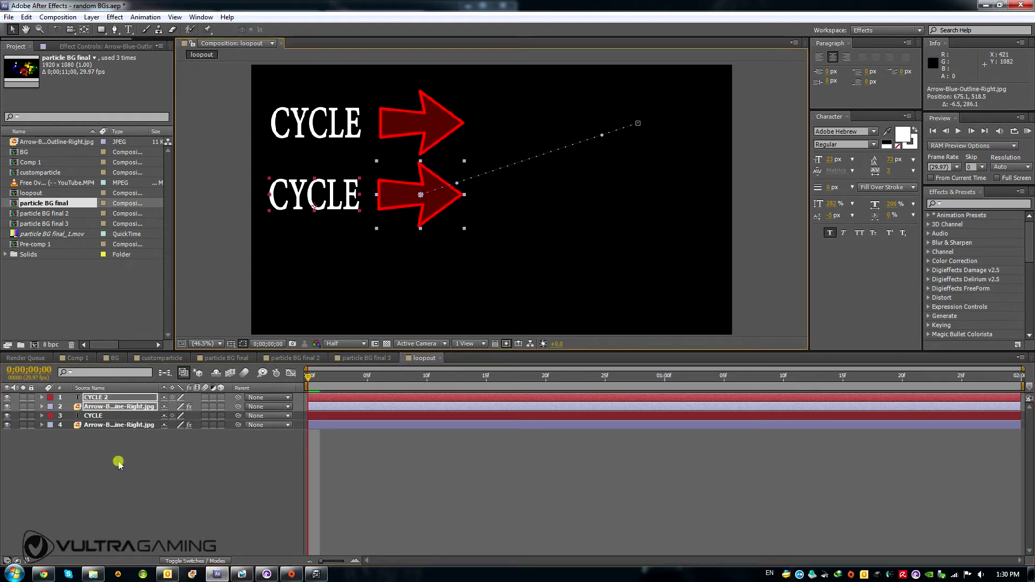
pyautogui.click(94, 446)
pyautogui.click(108, 408)
pyautogui.press('u')
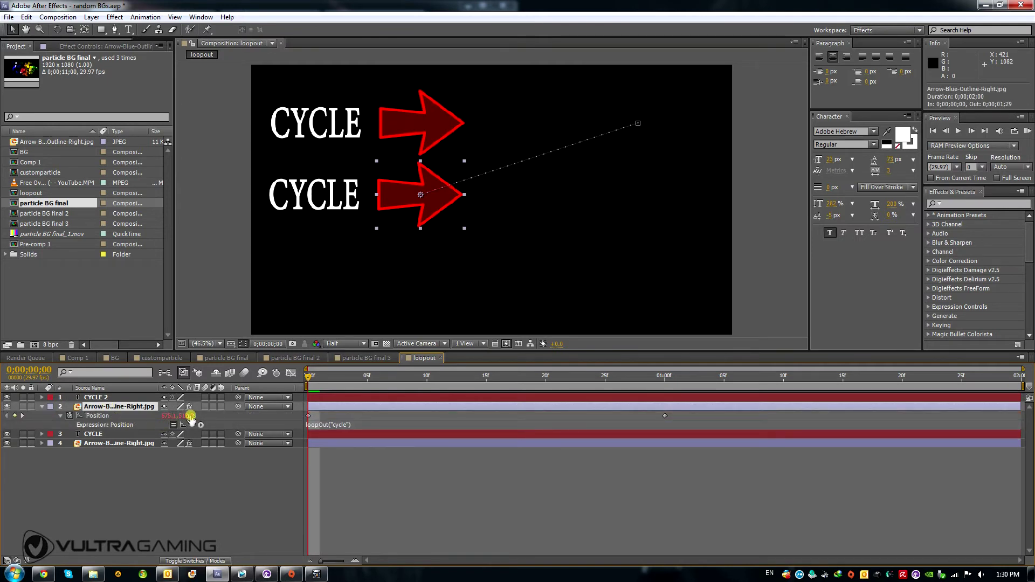
pyautogui.click(22, 416)
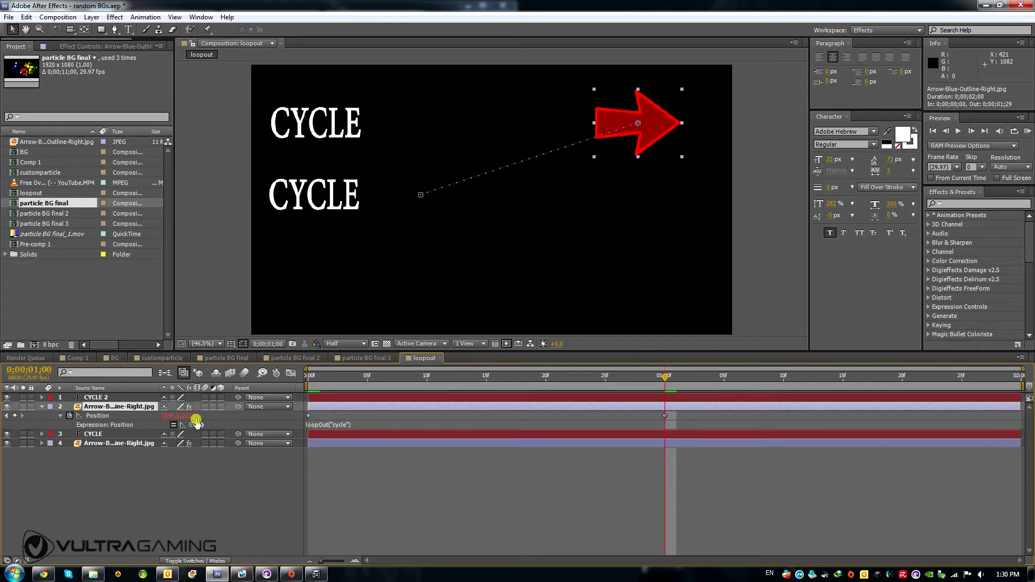
pyautogui.moveTo(614, 128); pyautogui.dragTo(615, 200)
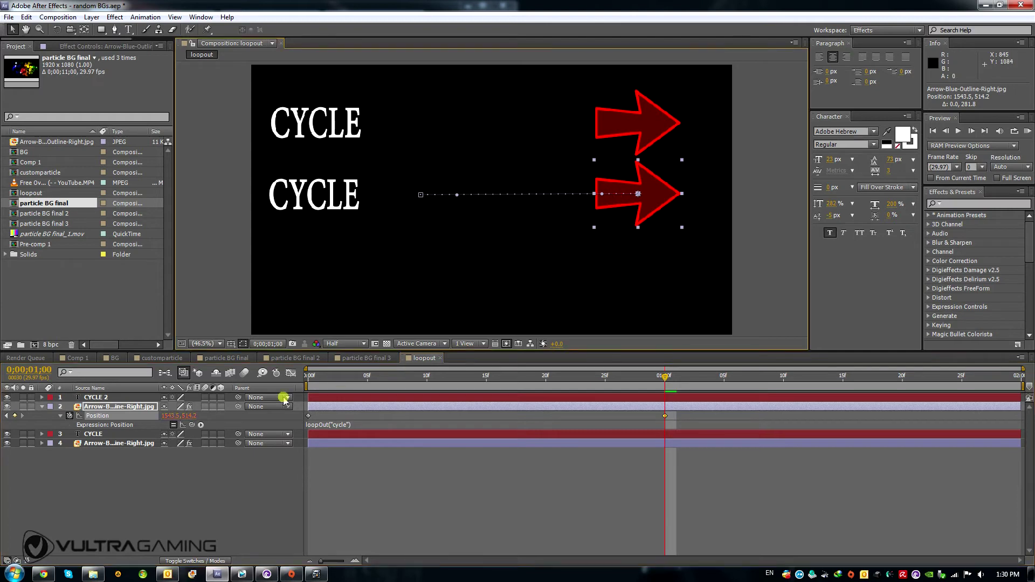
pyautogui.click(184, 416)
# Retype the copied label as CONTINUE and change its arrow's expression to loopOut("continue").
pyautogui.hotkey('ctrl', 't')
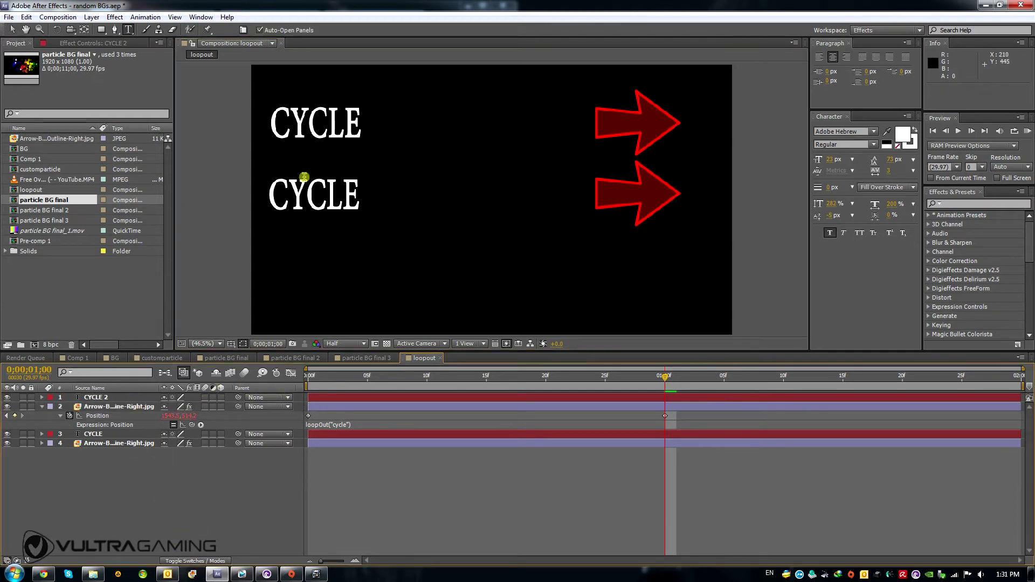
pyautogui.click(108, 398)
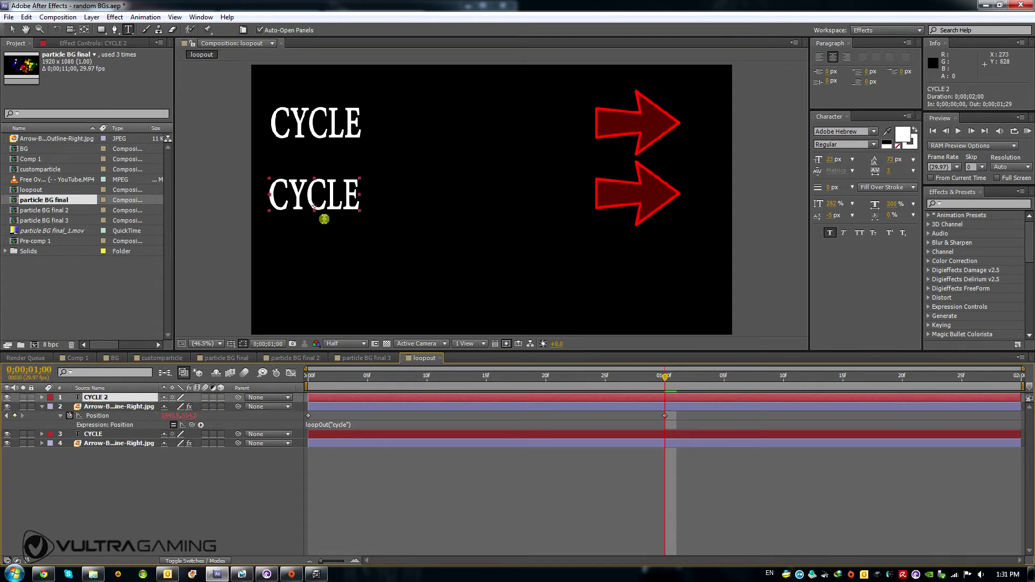
pyautogui.doubleClick(314, 197)
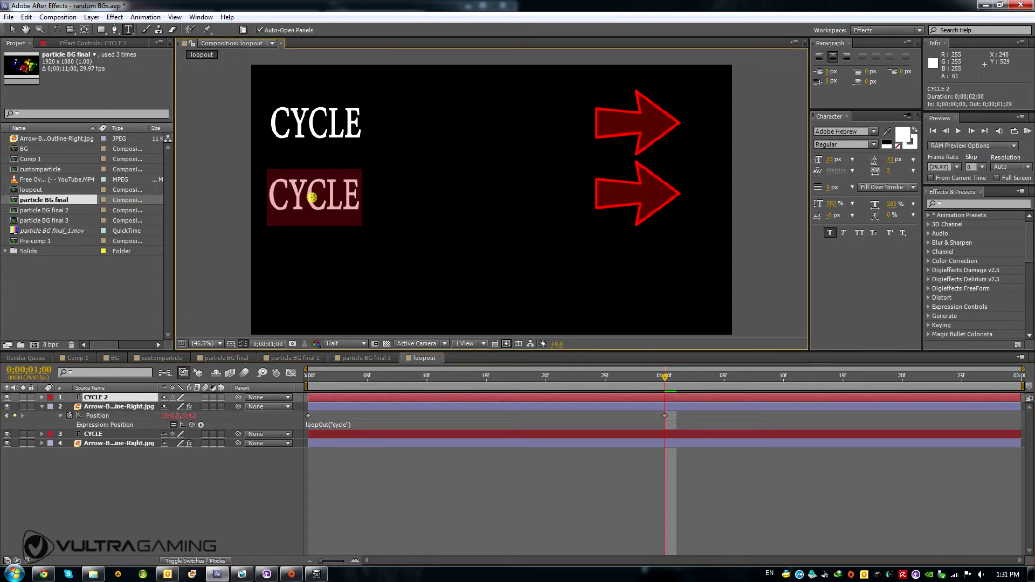
pyautogui.write('CONTI')
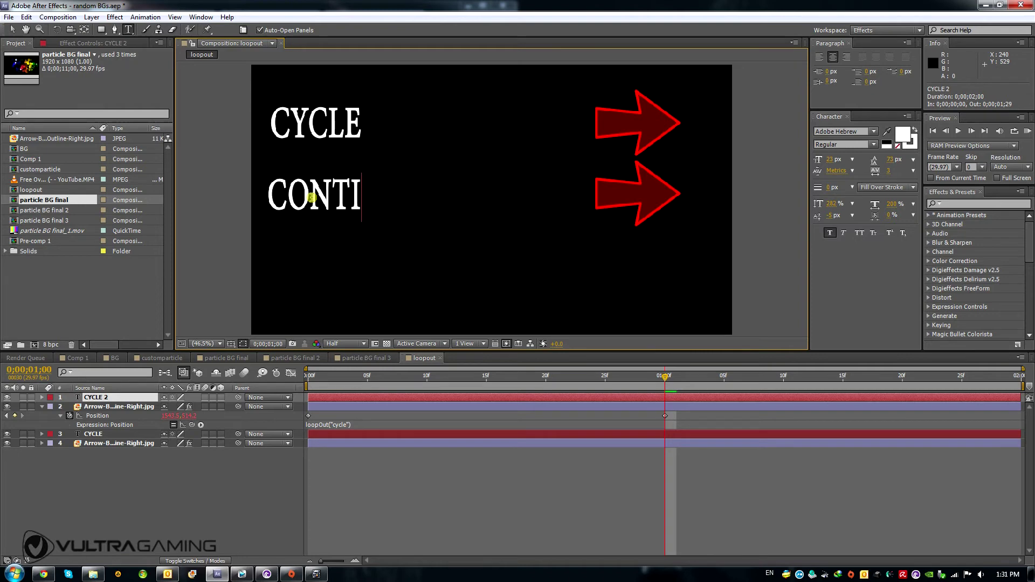
pyautogui.write('NUE')
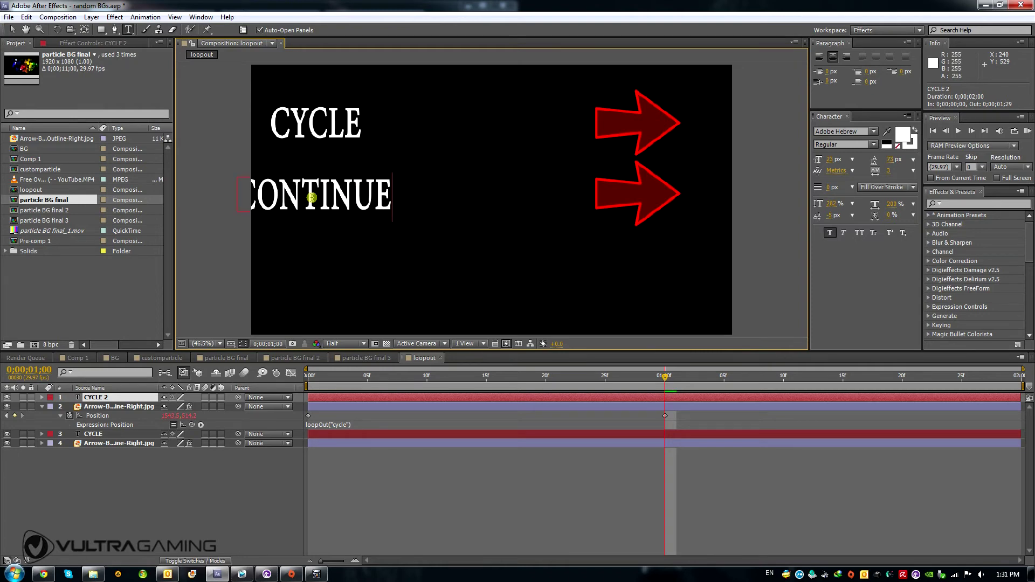
pyautogui.click(12, 29)
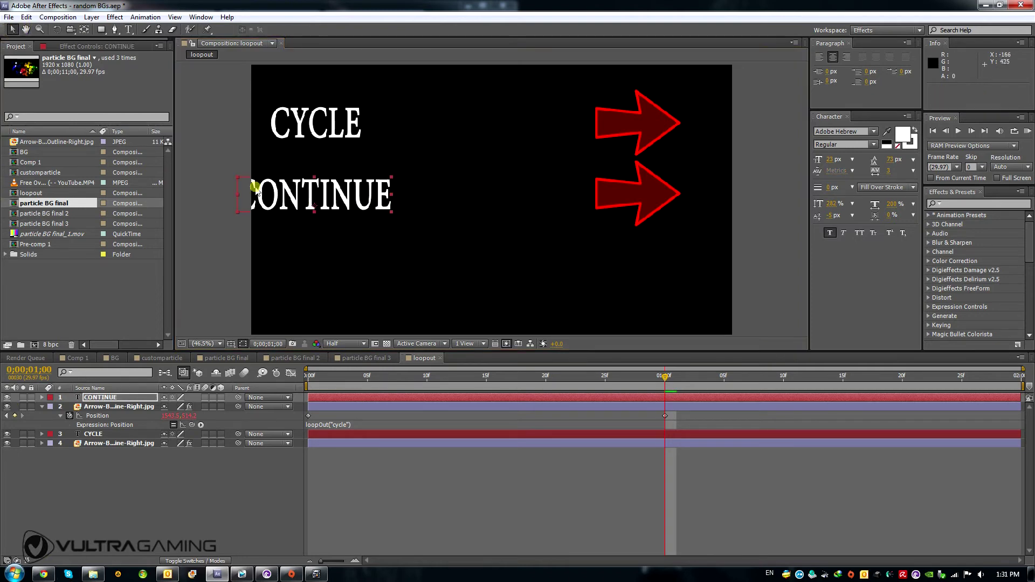
pyautogui.moveTo(394, 194); pyautogui.dragTo(375, 194)
pyautogui.click(330, 424)
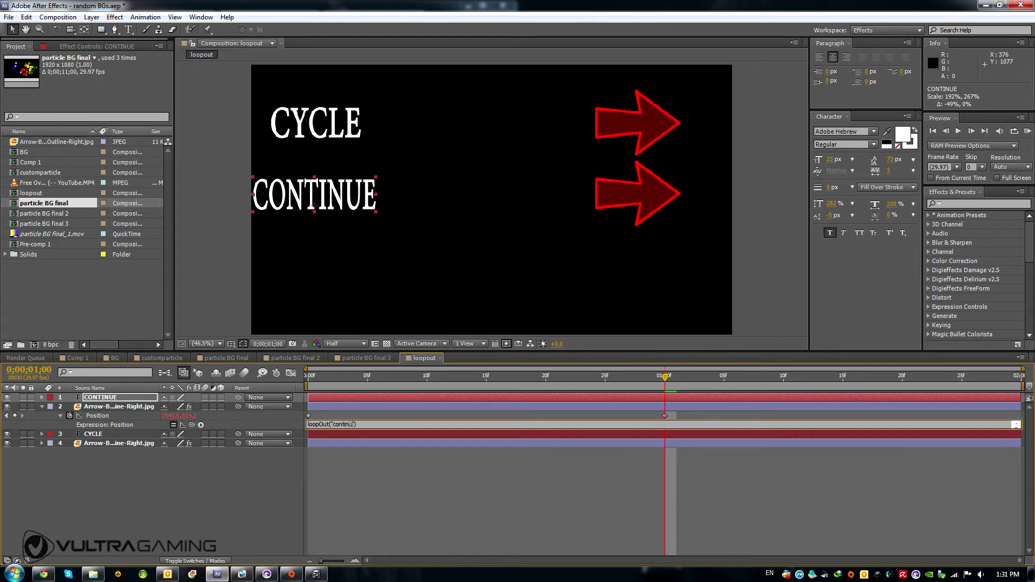
pyautogui.click(1028, 134)
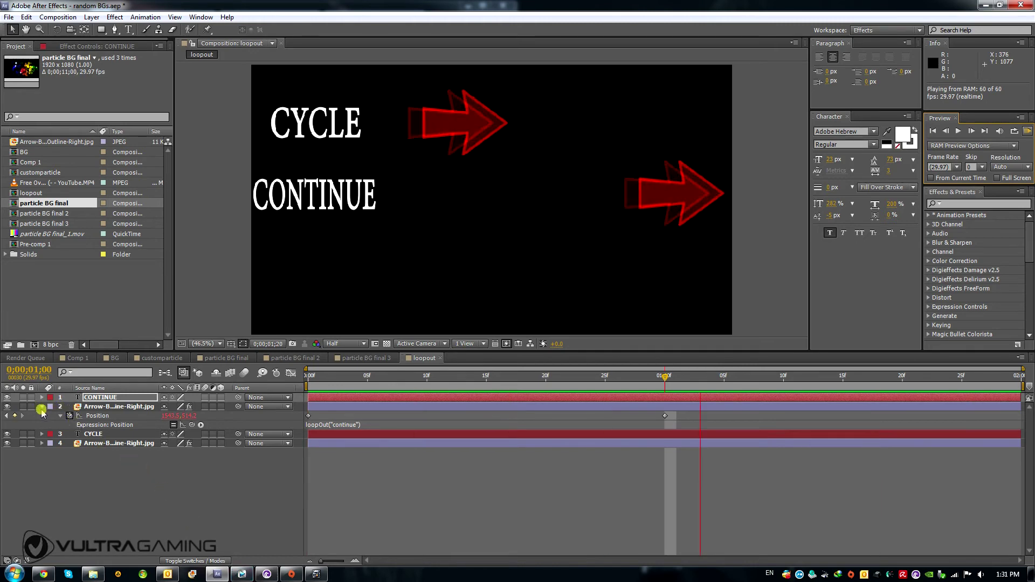
# Stop the preview at 1 second after watching the cycle and continue arrows loop.
pyautogui.press('space')
# Duplicate the CONTINUE label and arrow and move the copies to a third, lower row.
pyautogui.click(41, 407)
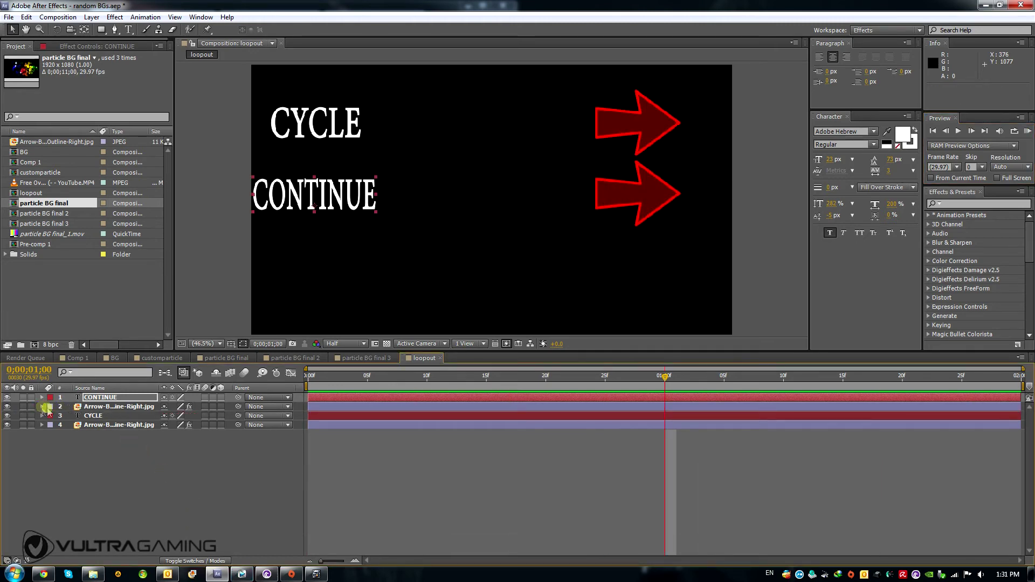
pyautogui.keyDown('ctrl'); pyautogui.click(93, 408); pyautogui.keyUp('ctrl')
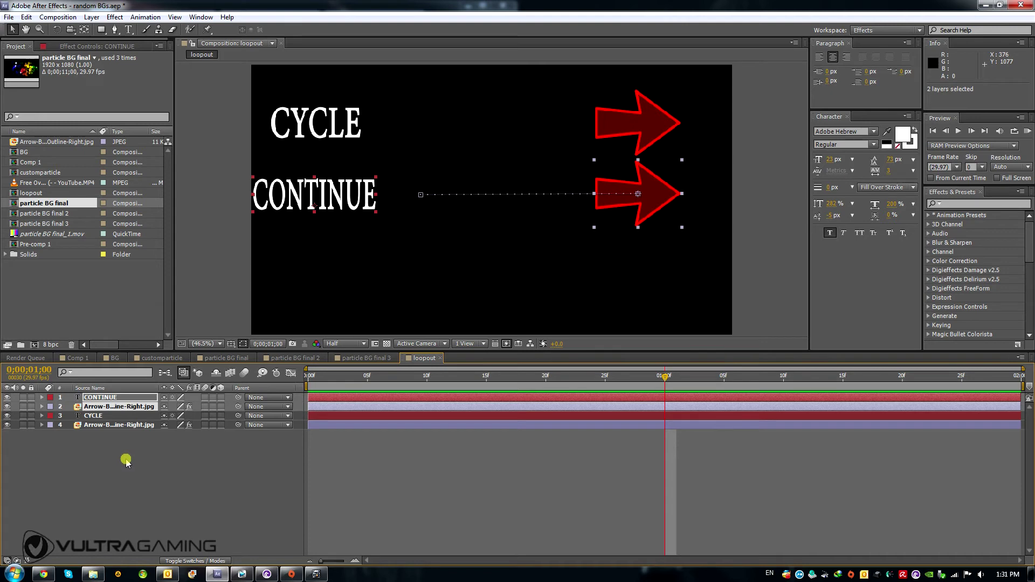
pyautogui.hotkey('ctrl', 'd')
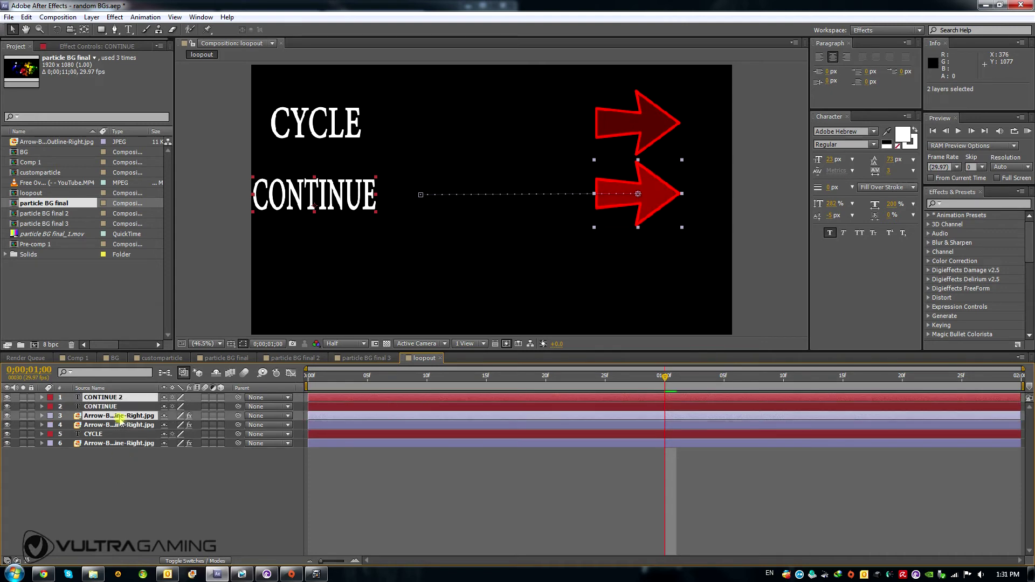
pyautogui.moveTo(120, 421); pyautogui.dragTo(111, 408)
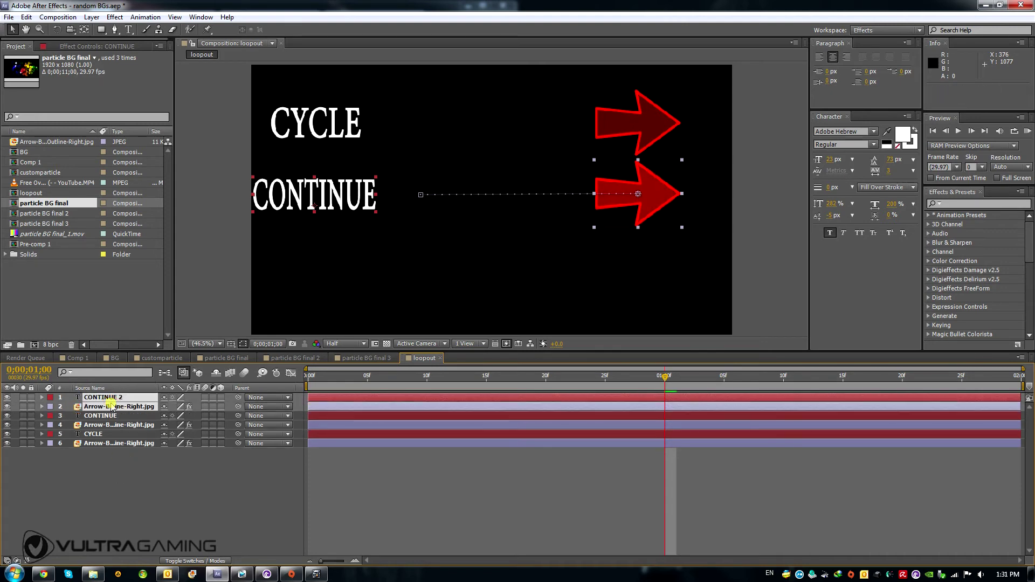
pyautogui.click(140, 505)
pyautogui.click(107, 407)
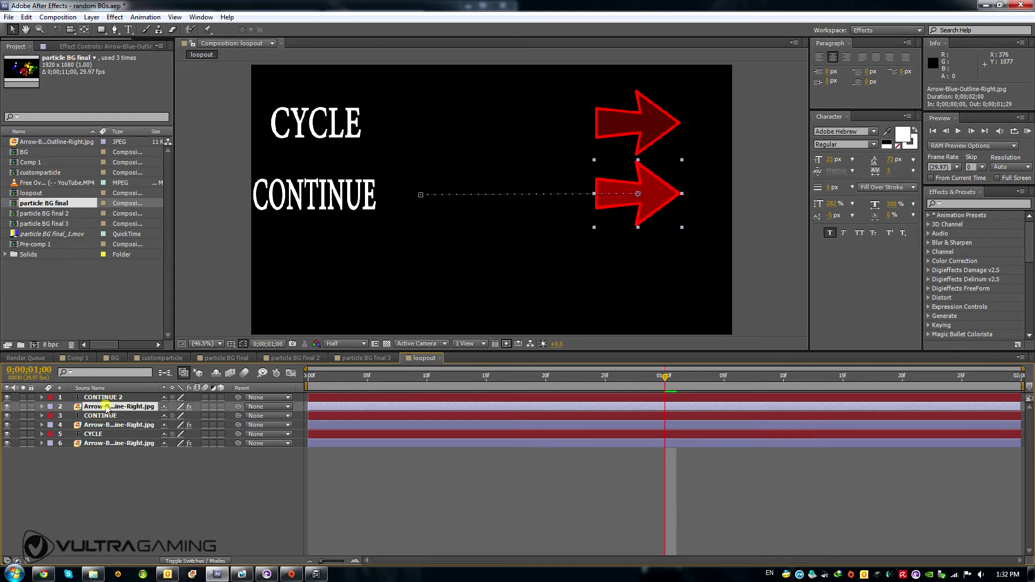
pyautogui.press('e')
pyautogui.press('e')
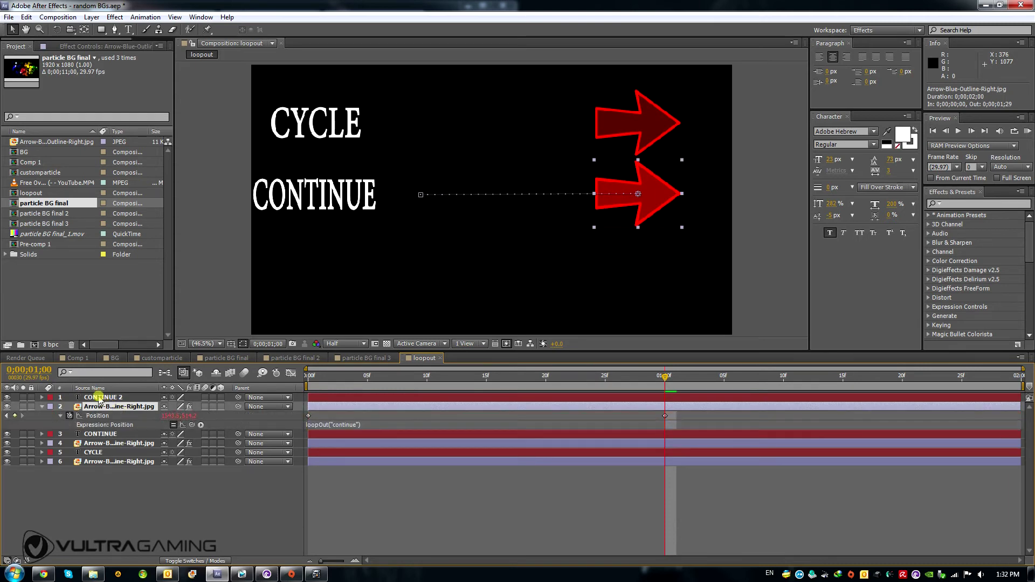
pyautogui.keyDown('ctrl'); pyautogui.click(99, 399); pyautogui.keyUp('ctrl')
pyautogui.moveTo(350, 208); pyautogui.dragTo(336, 269)
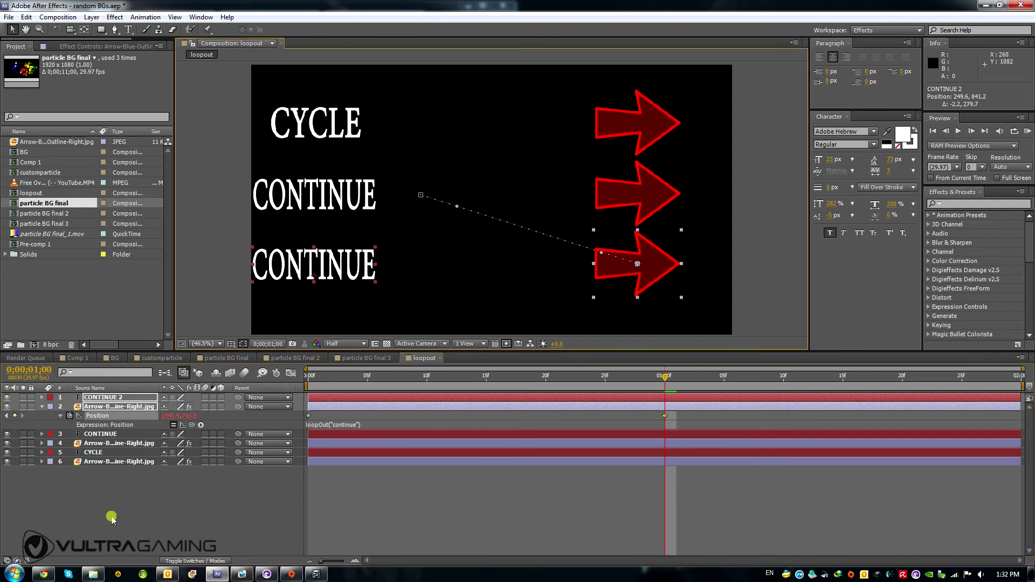
# Lower the new arrow's Position Y at frame 0 so it slides horizontally beside its label.
pyautogui.click(79, 501)
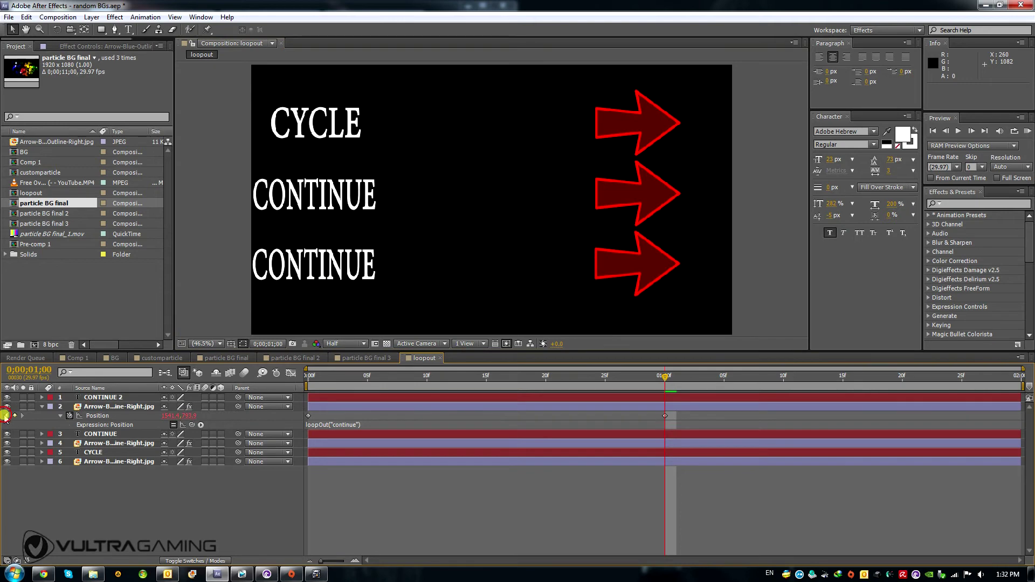
pyautogui.click(6, 416)
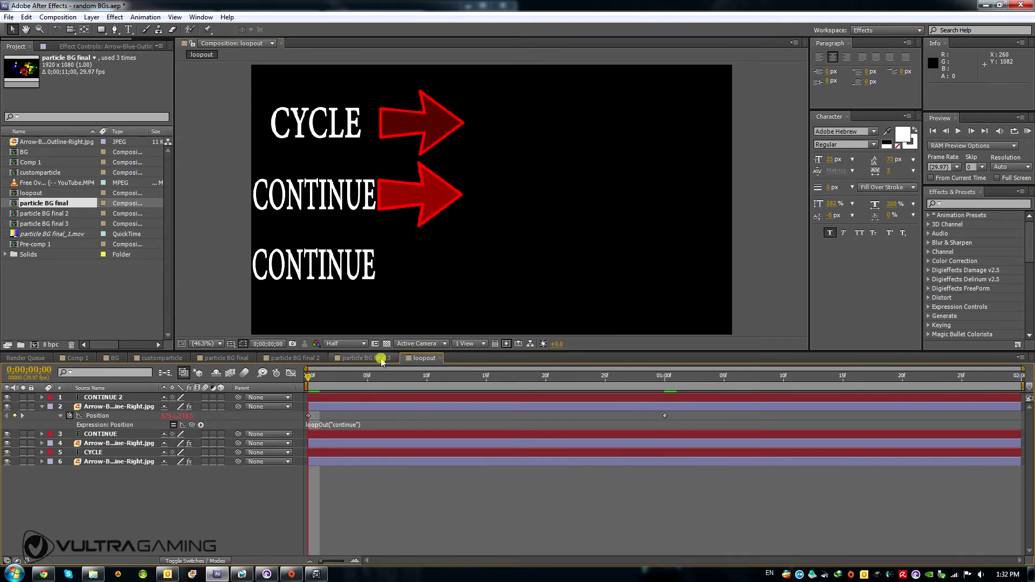
pyautogui.moveTo(180, 417); pyautogui.dragTo(330, 412)
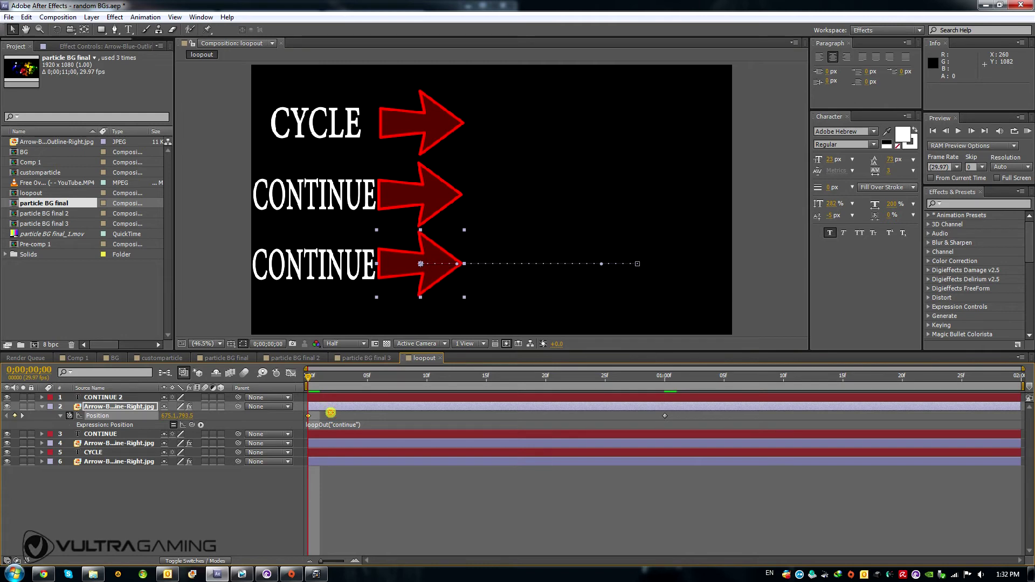
pyautogui.click(93, 399)
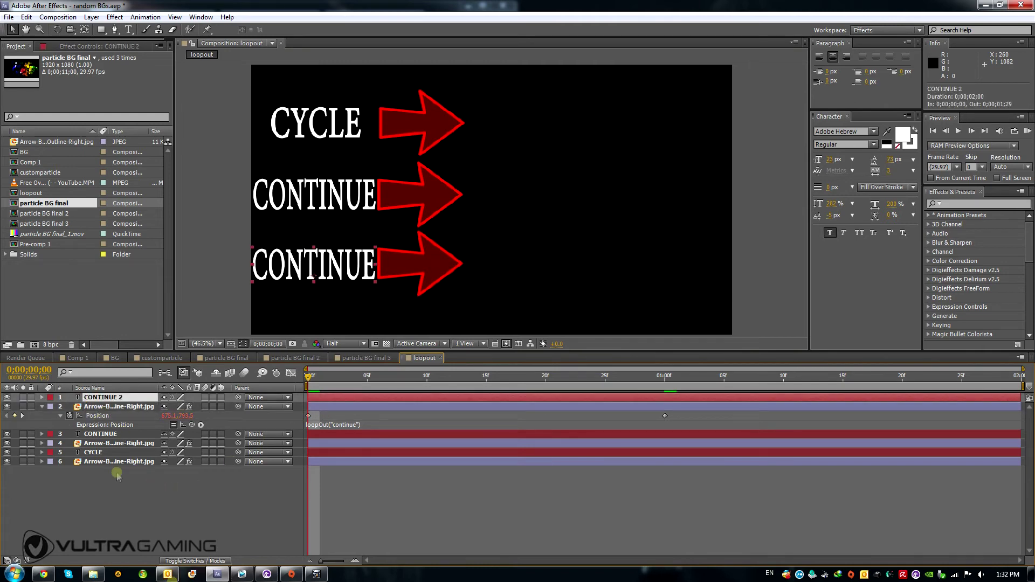
pyautogui.click(129, 30)
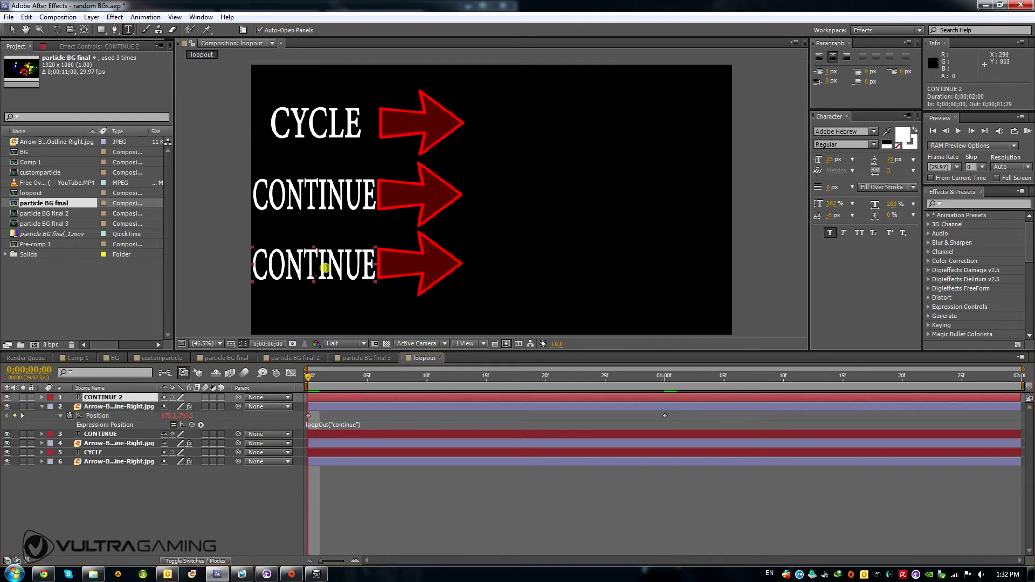
# Retype the bottom label as PINGPONG and change its arrow's expression to loopOut("pingpong").
pyautogui.doubleClick(324, 266)
pyautogui.write('pingp')
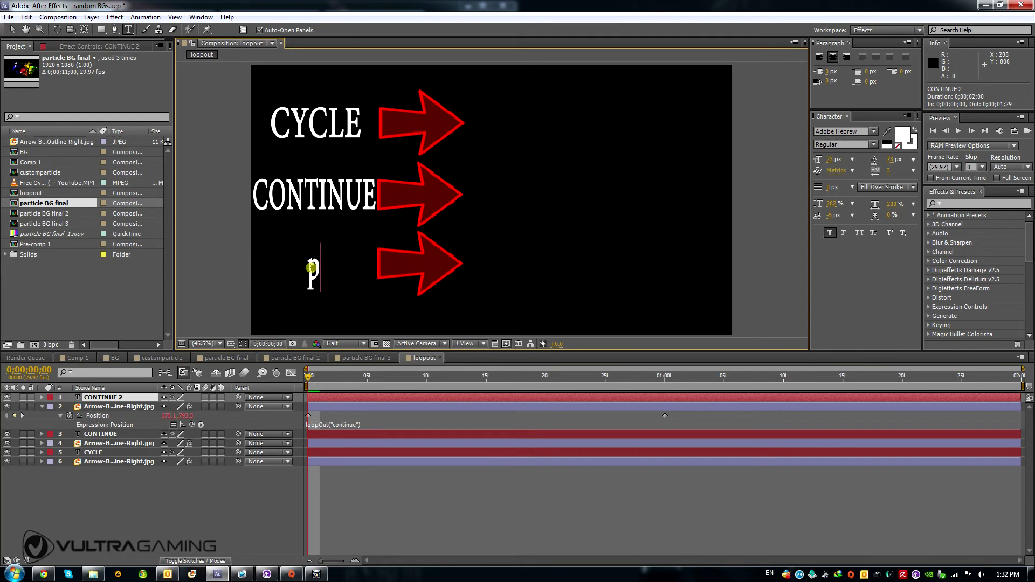
pyautogui.press('BackSpace')
pyautogui.press('BackSpace')
pyautogui.press('BackSpace')
pyautogui.press('BackSpace')
pyautogui.press('BackSpace')
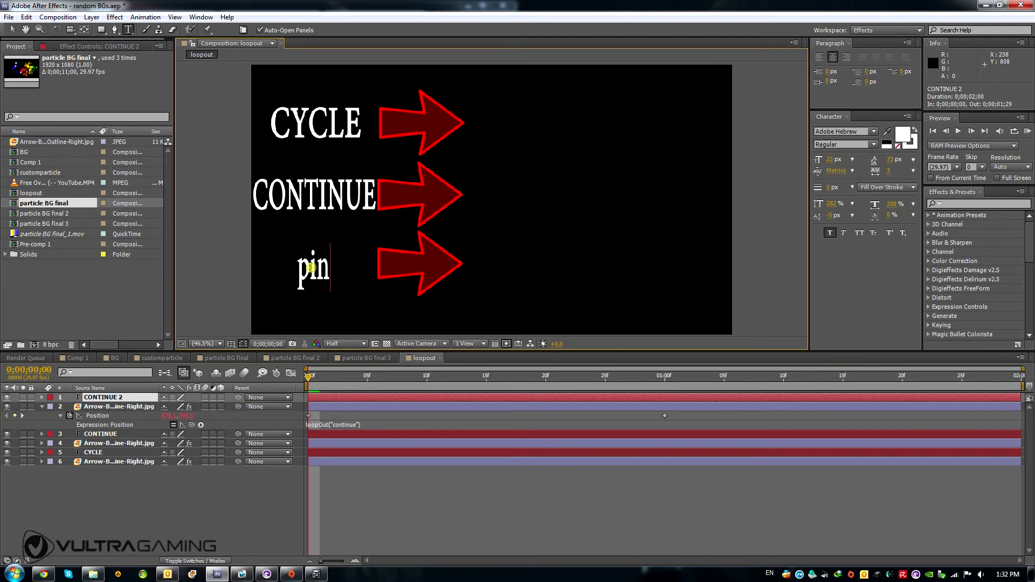
pyautogui.write('P')
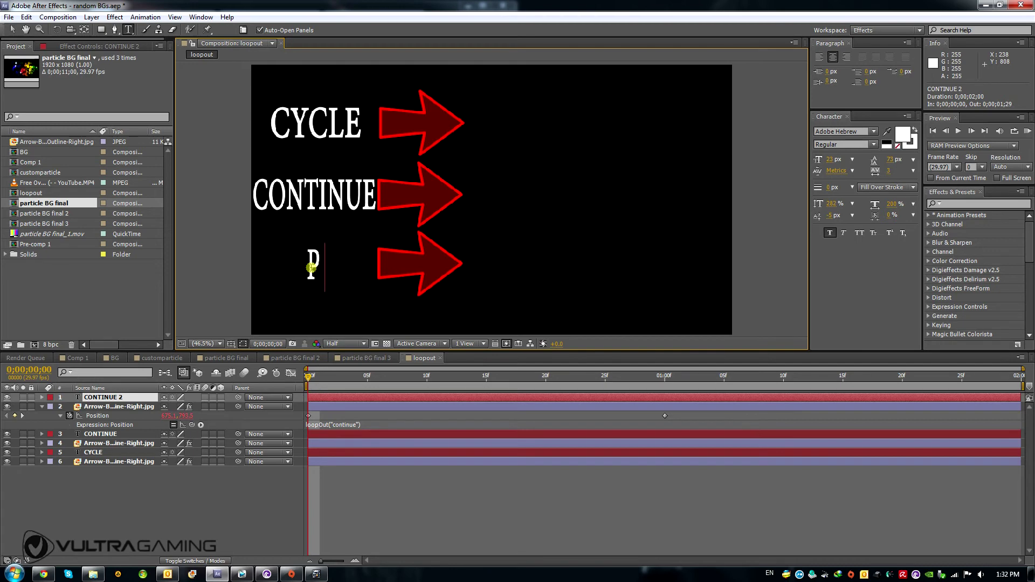
pyautogui.write('INGPONG')
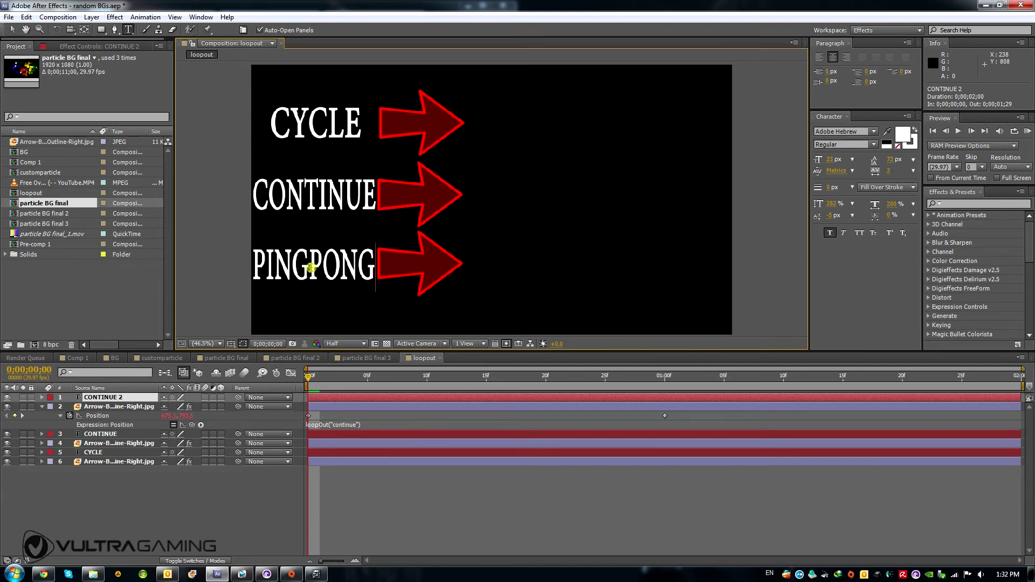
pyautogui.click(12, 29)
pyautogui.click(338, 425)
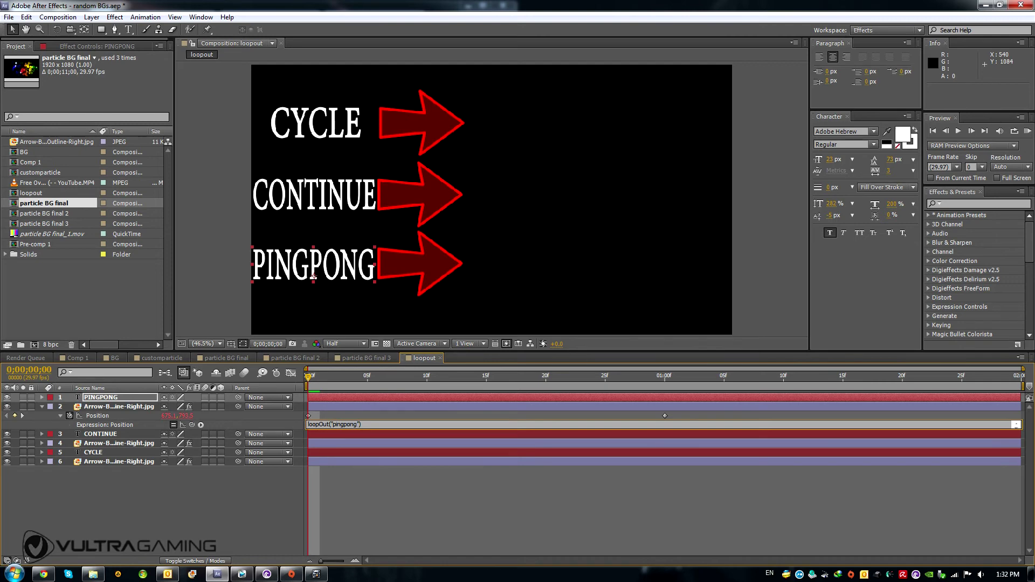
pyautogui.click(1027, 131)
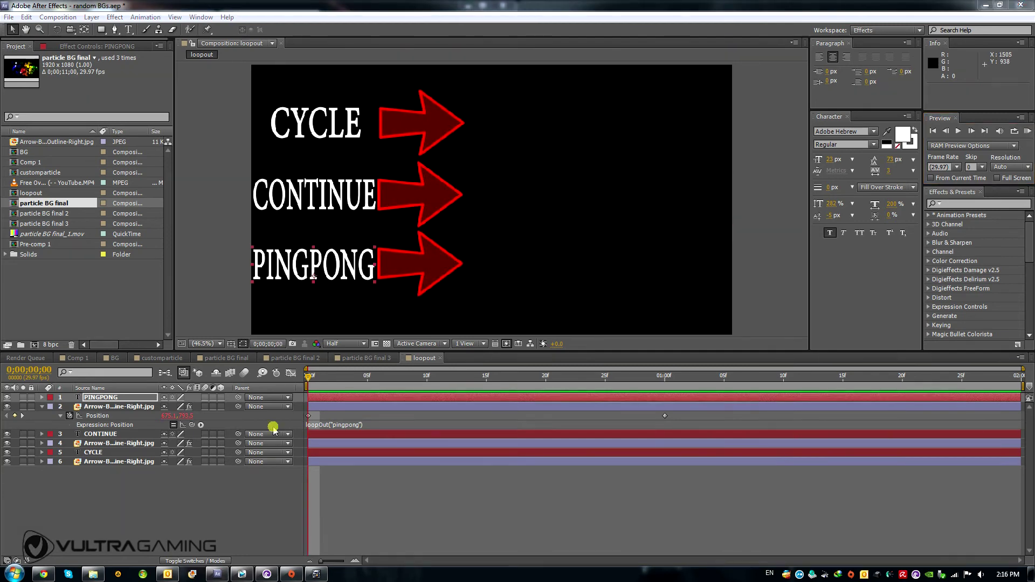
pyautogui.click(380, 397)
pyautogui.moveTo(311, 378)
pyautogui.mouseDown()
pyautogui.moveTo(343, 380)
pyautogui.moveTo(313, 383)
pyautogui.mouseUp()
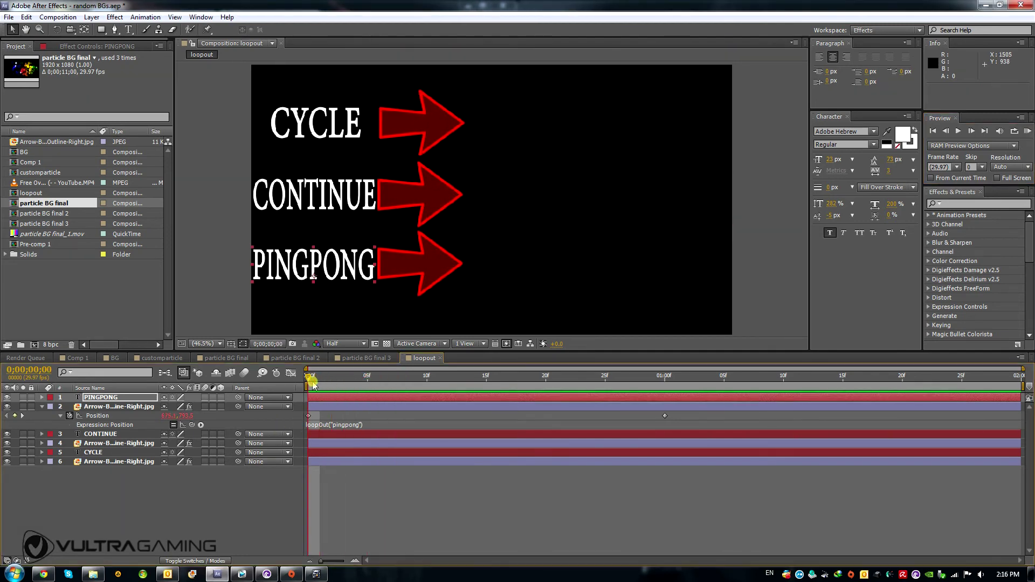
pyautogui.click(1028, 131)
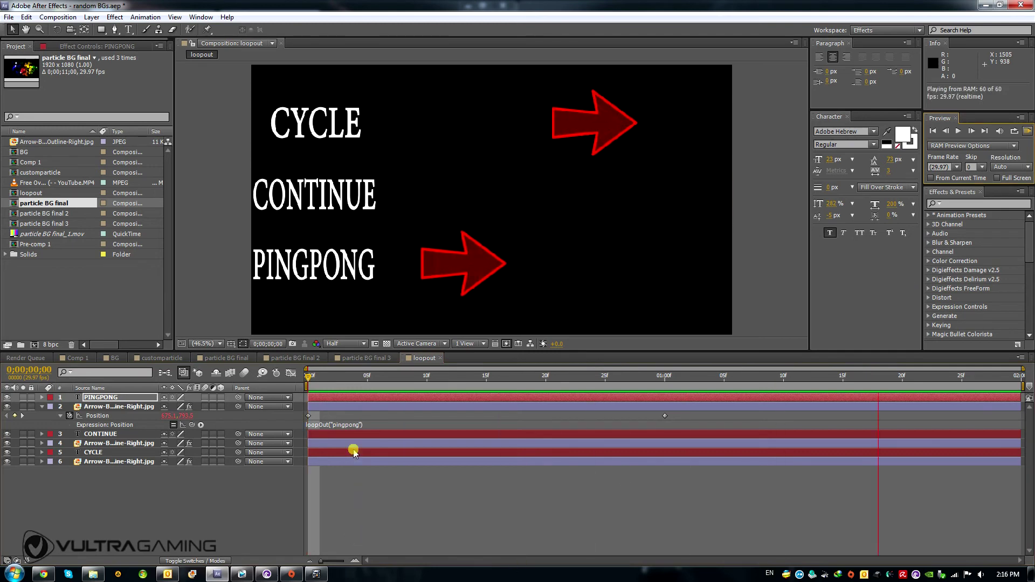
pyautogui.click(327, 379)
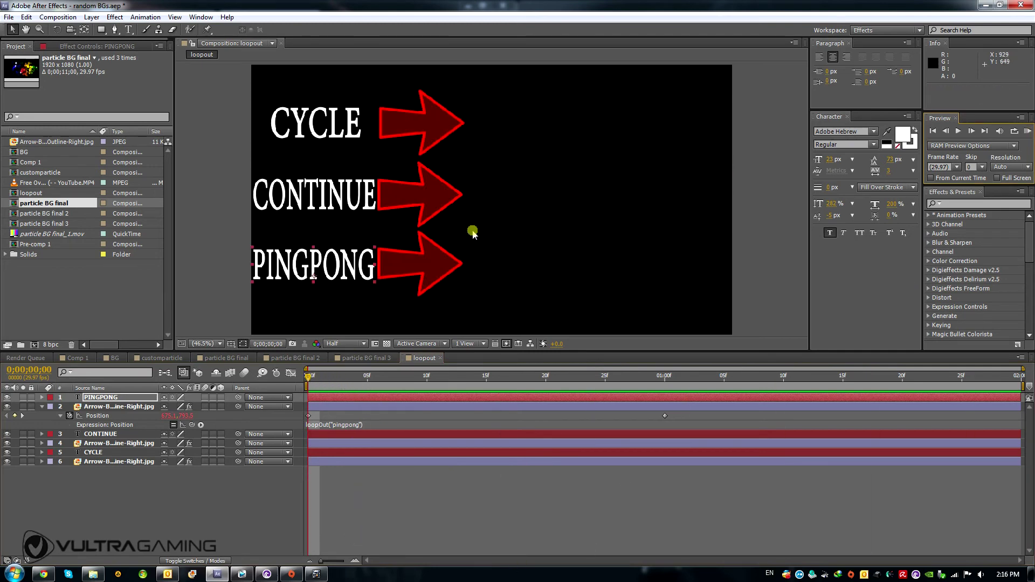
pyautogui.moveTo(311, 380); pyautogui.dragTo(380, 415)
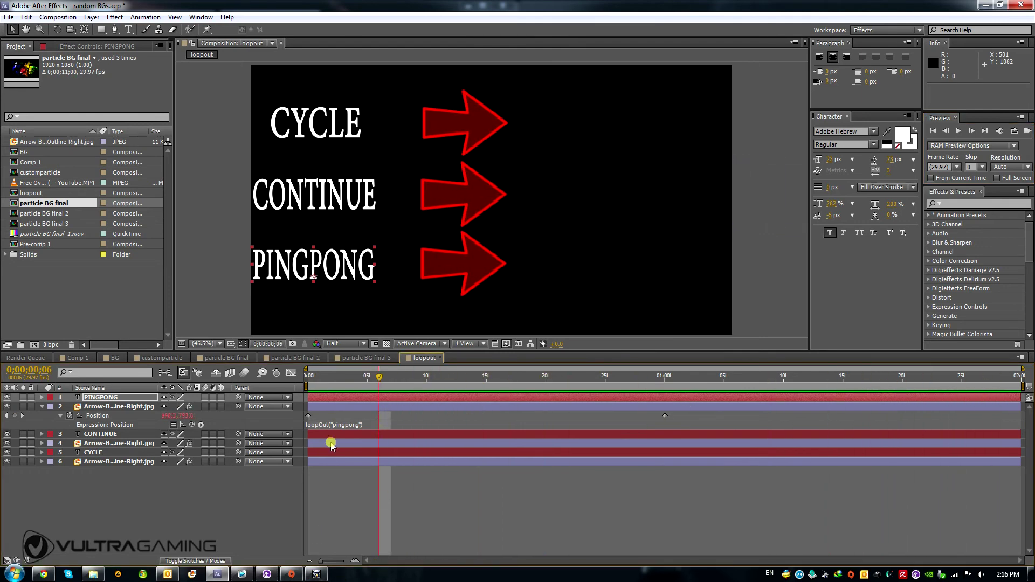
# In particle BG final 3, set the Time Remap expression to loopOut("pingpong") and preview it.
pyautogui.click(360, 358)
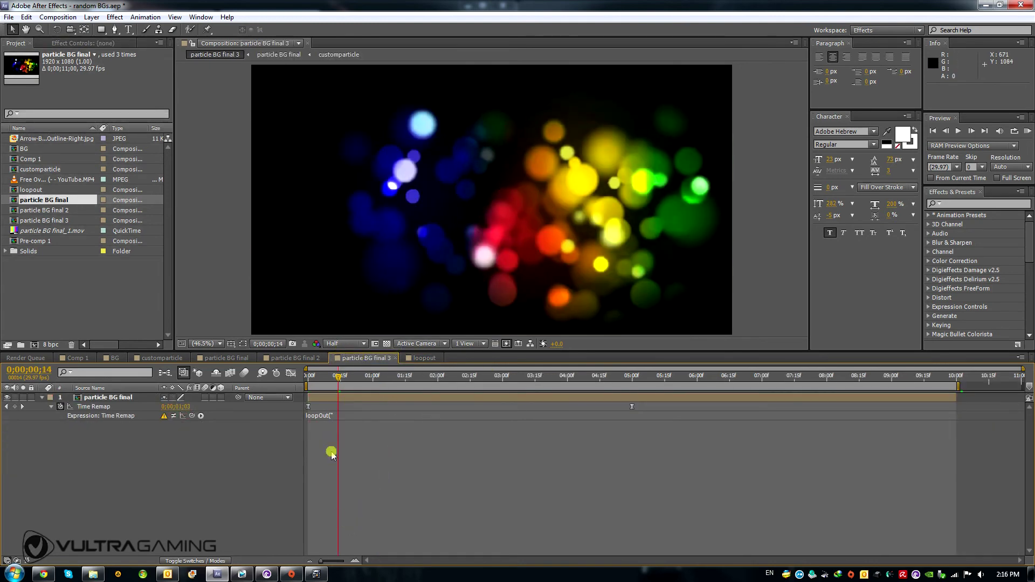
pyautogui.click(333, 417)
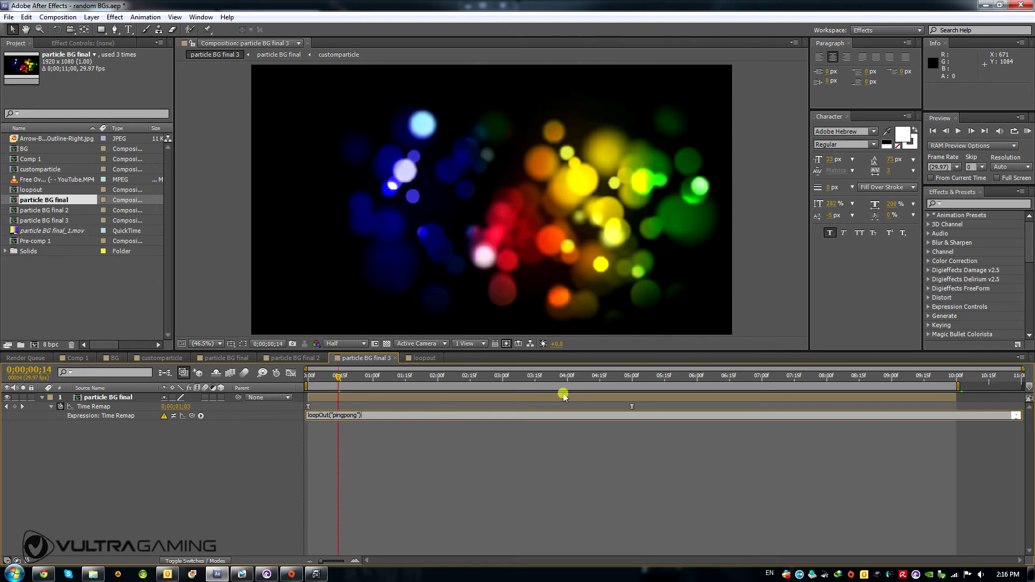
pyautogui.click(1026, 133)
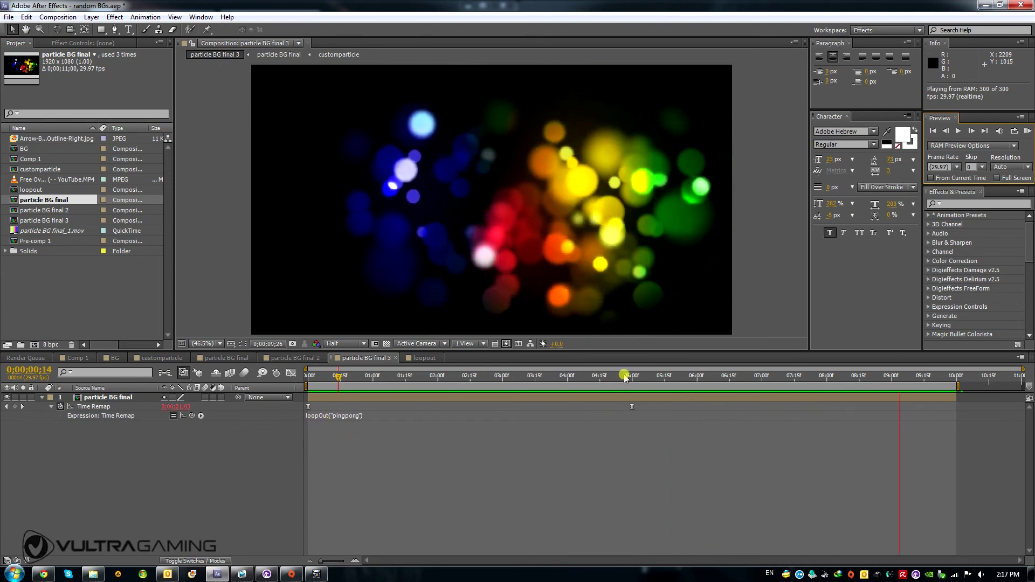
pyautogui.press('space')
pyautogui.moveTo(633, 380)
pyautogui.mouseDown()
pyautogui.moveTo(307, 392)
pyautogui.moveTo(656, 393)
pyautogui.moveTo(632, 387)
pyautogui.mouseUp()
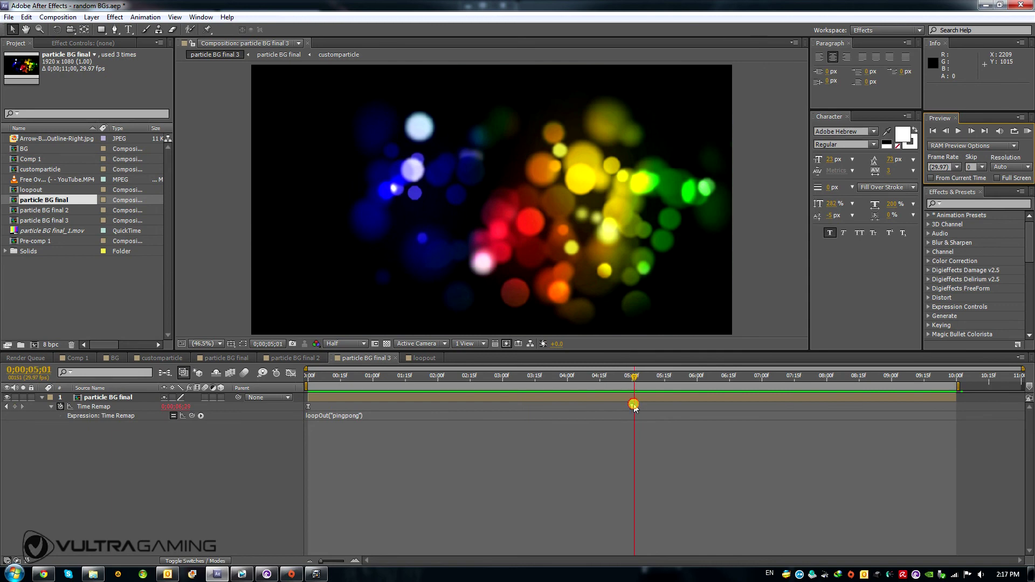
pyautogui.click(632, 407)
pyautogui.moveTo(632, 408); pyautogui.dragTo(408, 461)
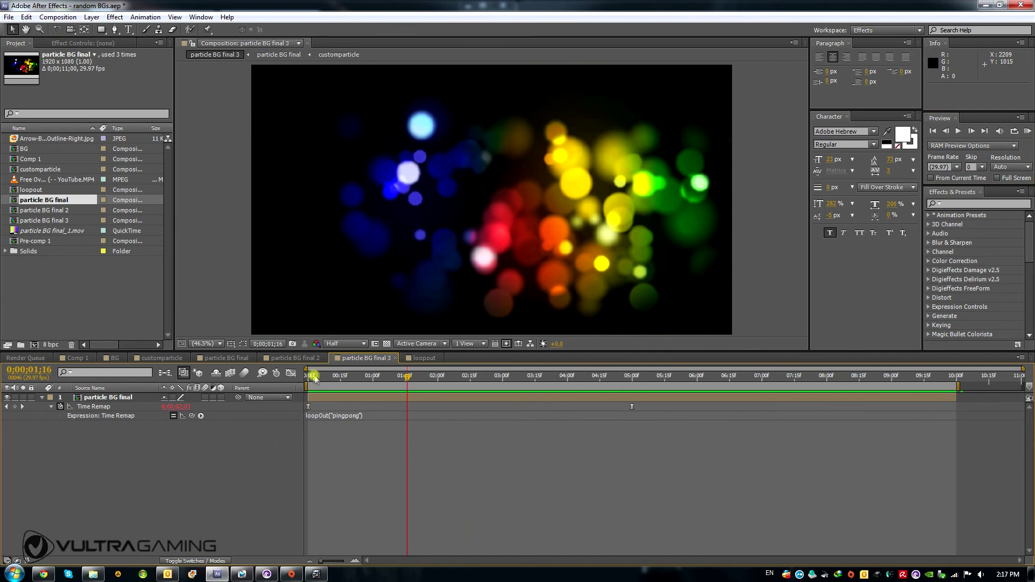
pyautogui.click(309, 377)
pyautogui.press('space')
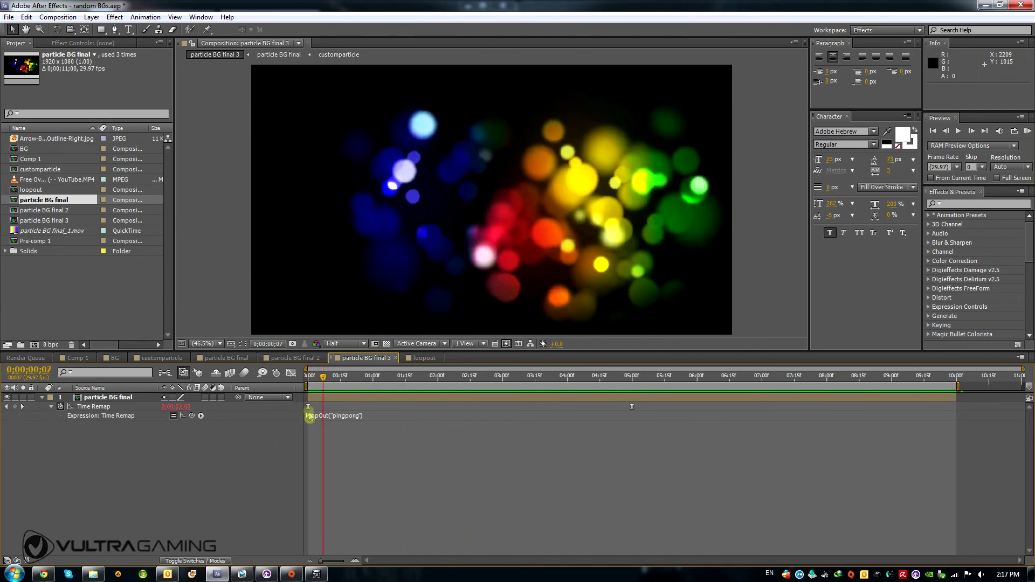